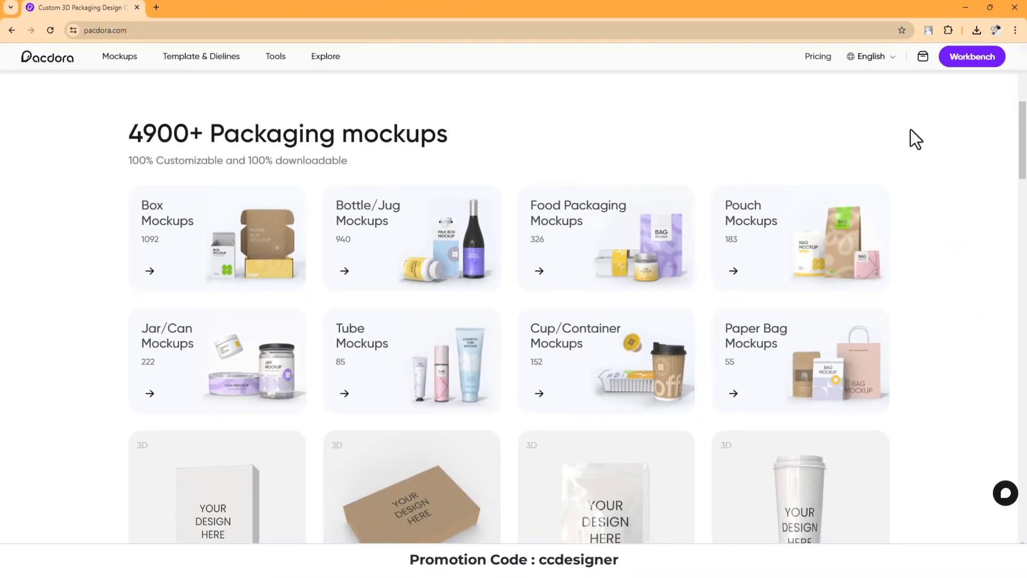
Look through the packaging mockup and dieline categories on the Pacdora homepage
scroll(910, 129, "up", 6)
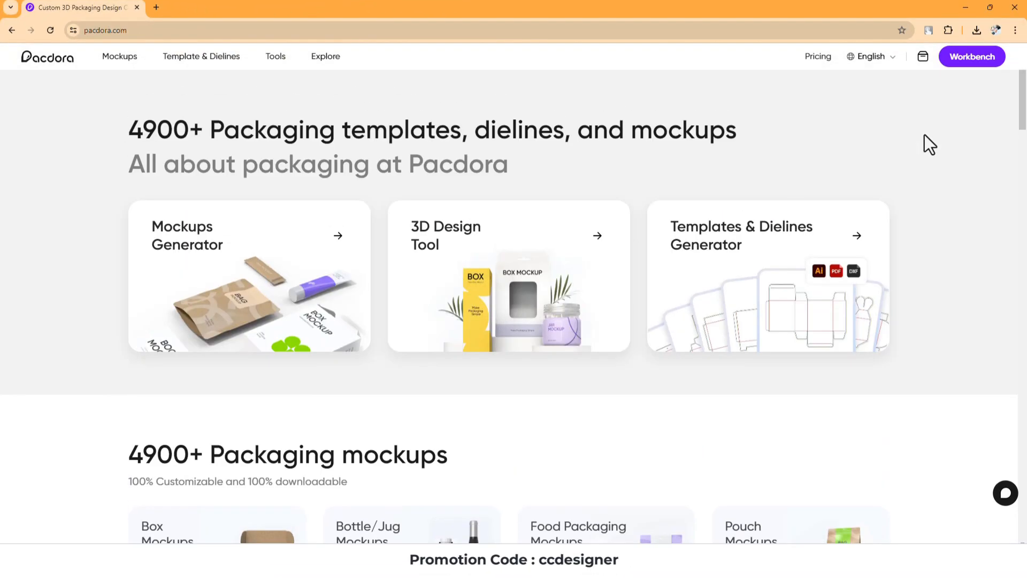
scroll(291, 219, "down", 5)
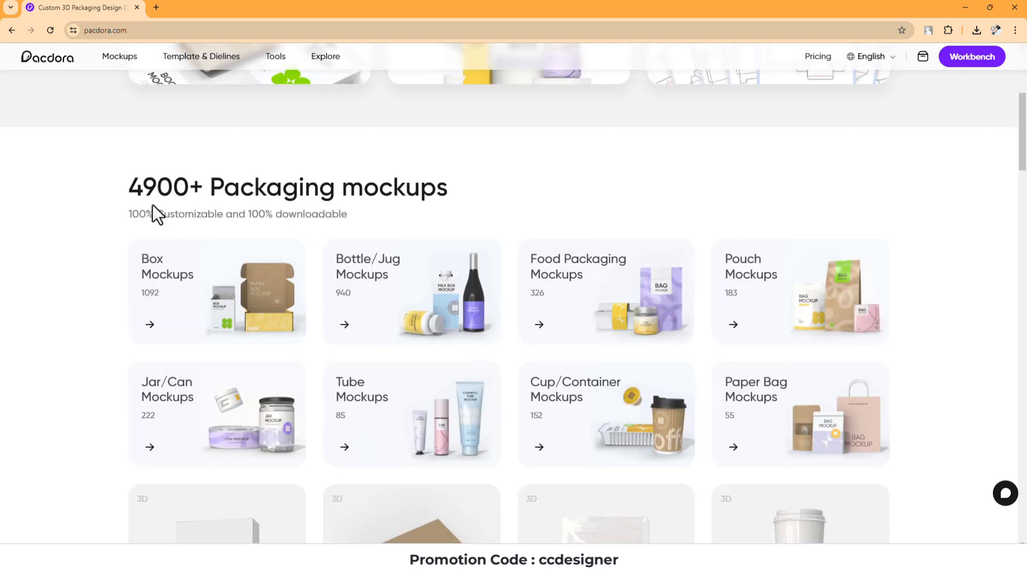
scroll(382, 209, "down", 15)
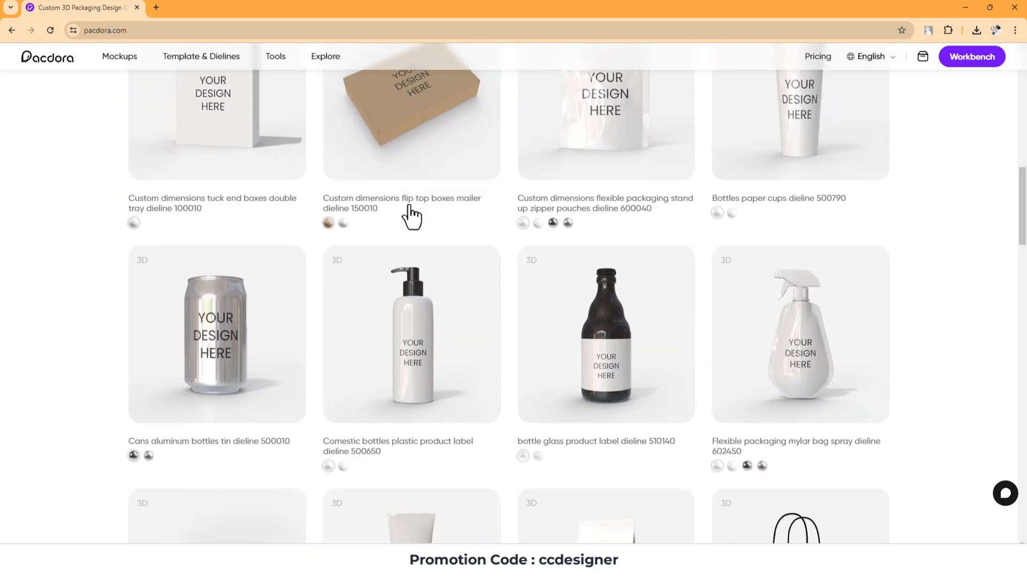
scroll(397, 230, "down", 7)
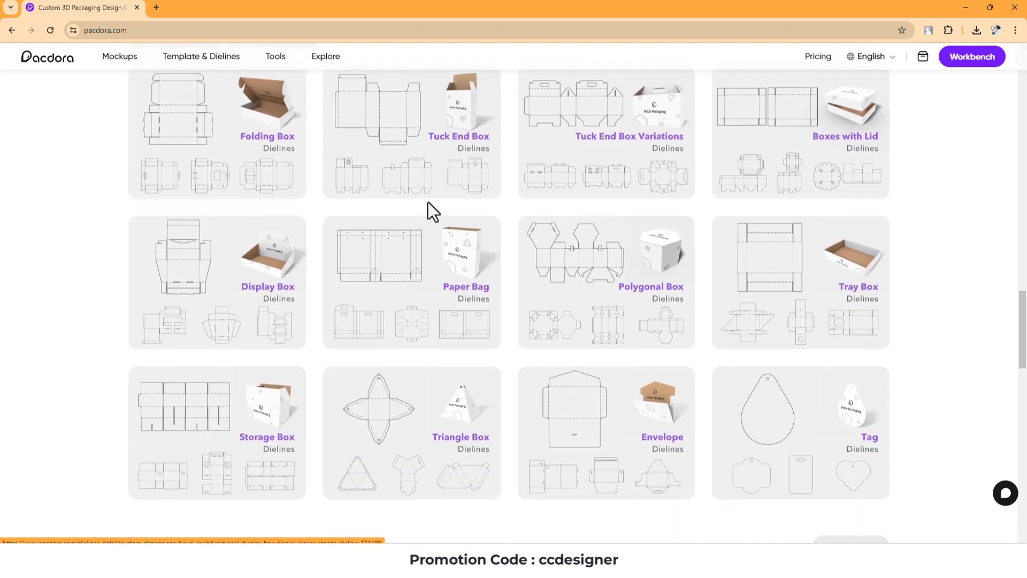
scroll(167, 326, "down", 2)
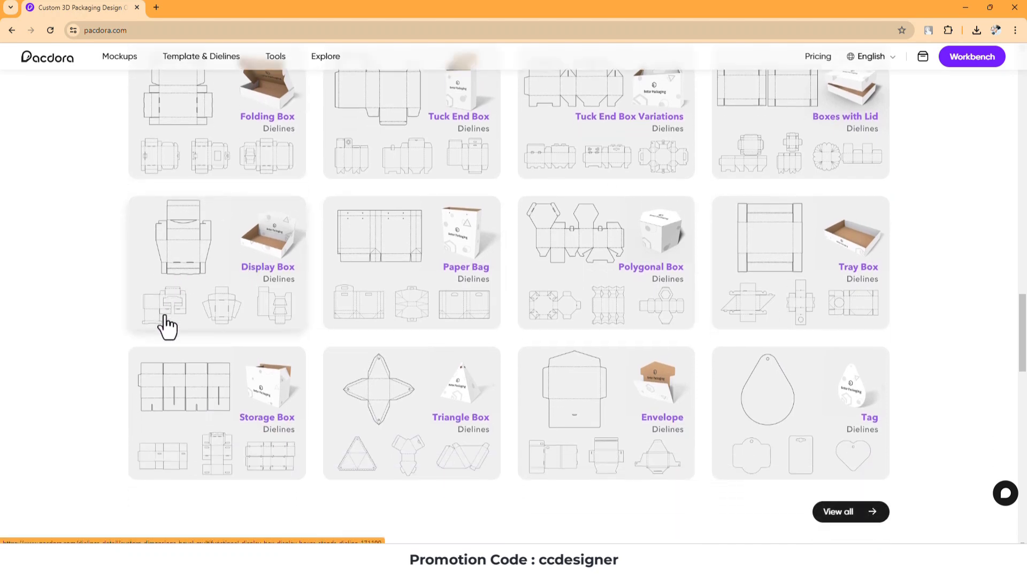
scroll(819, 321, "up", 5)
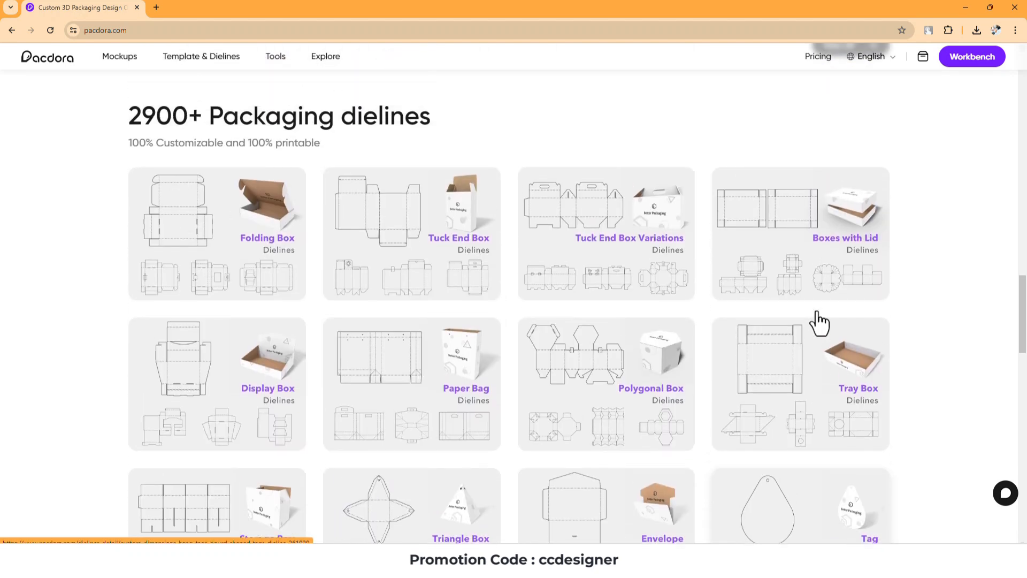
scroll(220, 278, "down", 2)
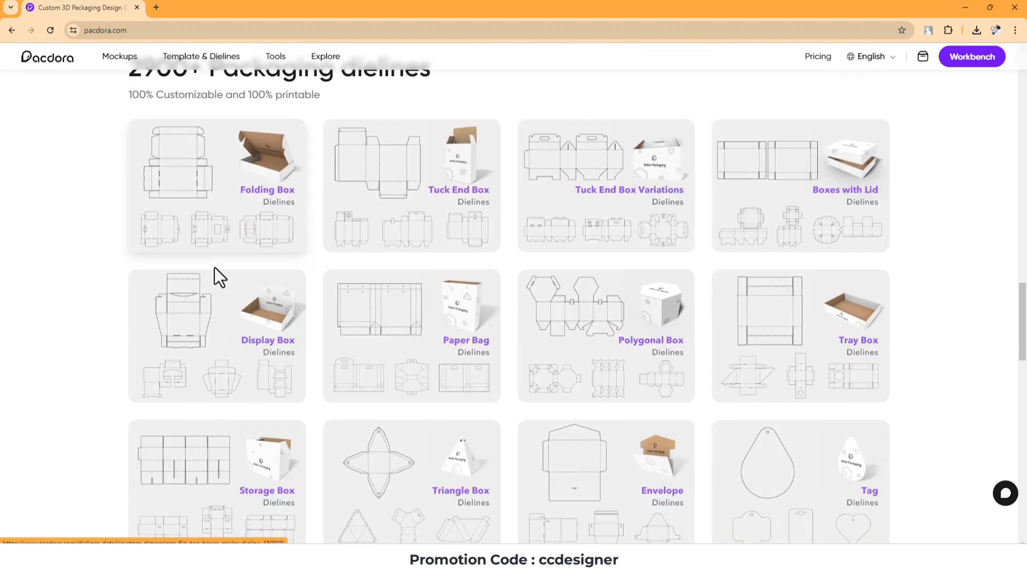
scroll(818, 251, "down", 3)
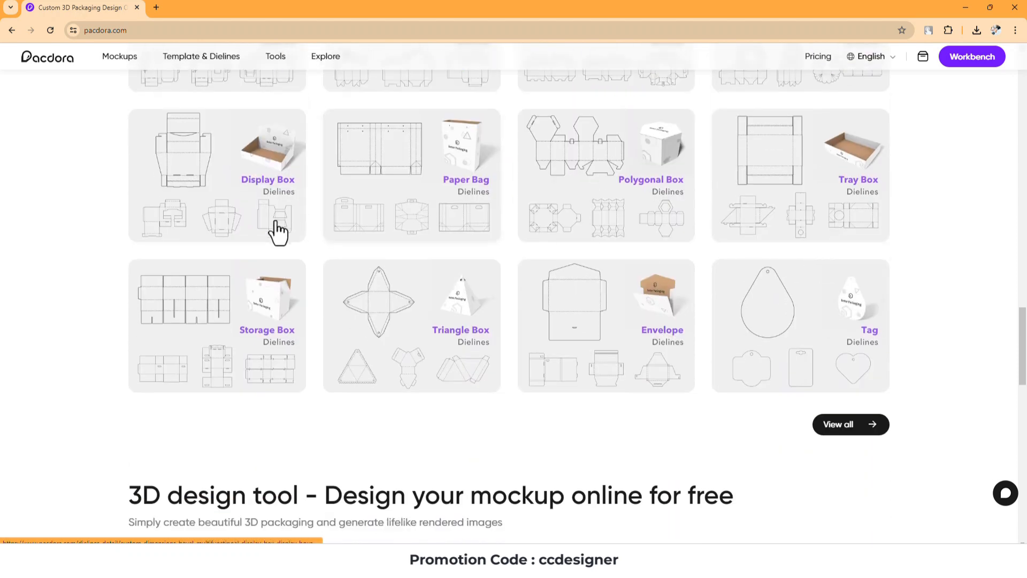
scroll(612, 268, "up", 15)
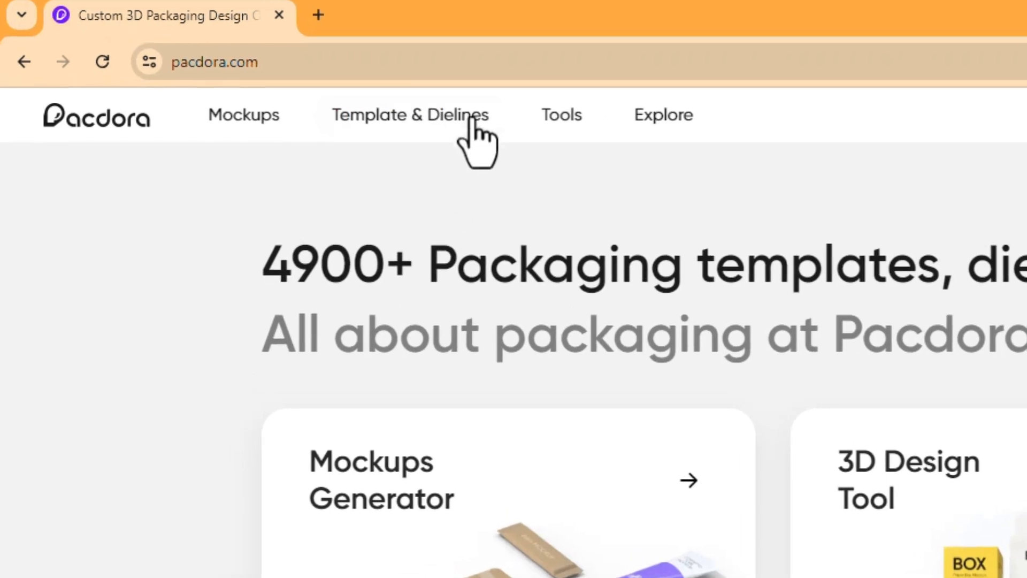
Open the template and dieline library and look through the listed packaging dielines
left_click(472, 120)
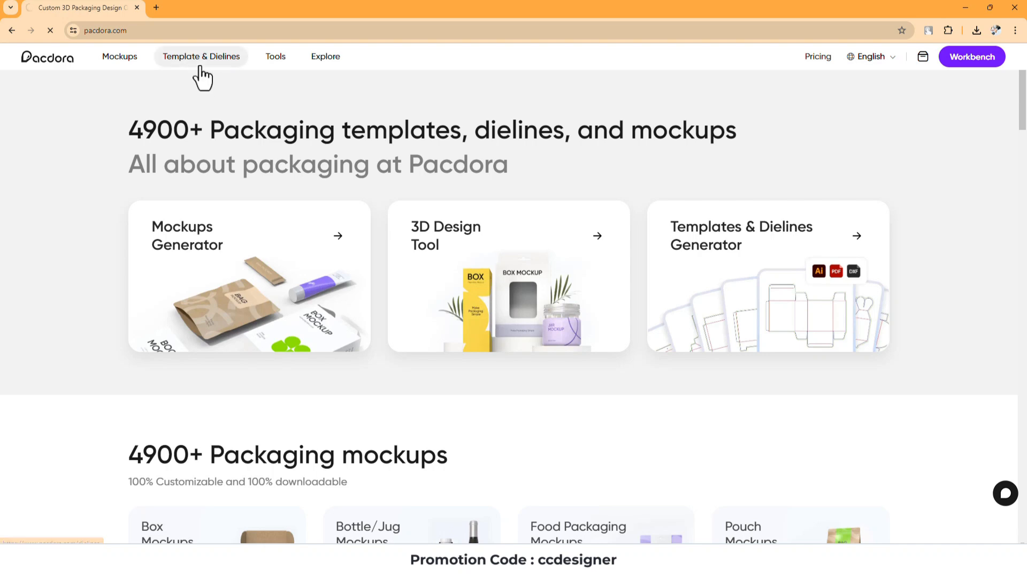
scroll(225, 230, "down", 5)
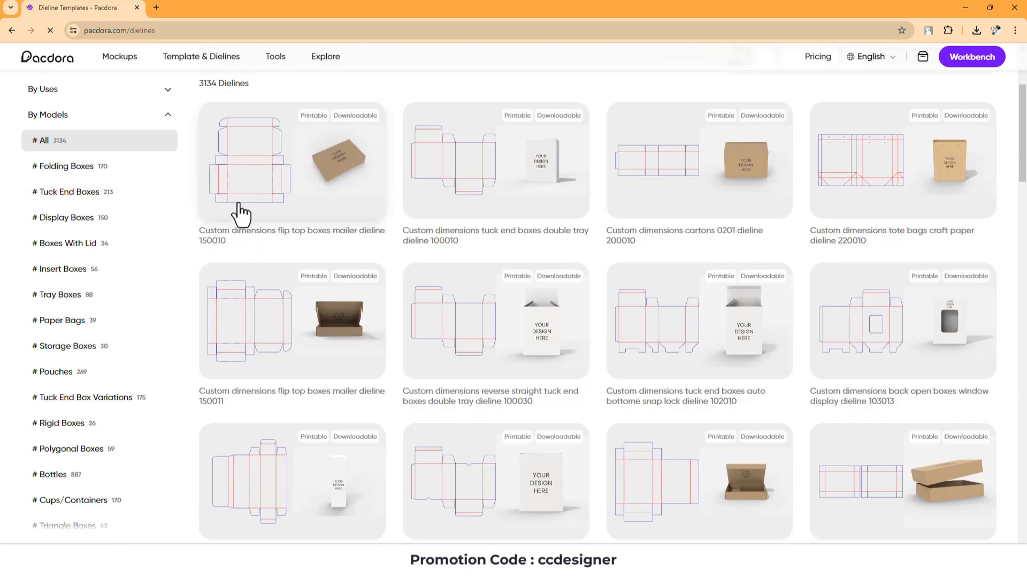
scroll(237, 213, "up", 4)
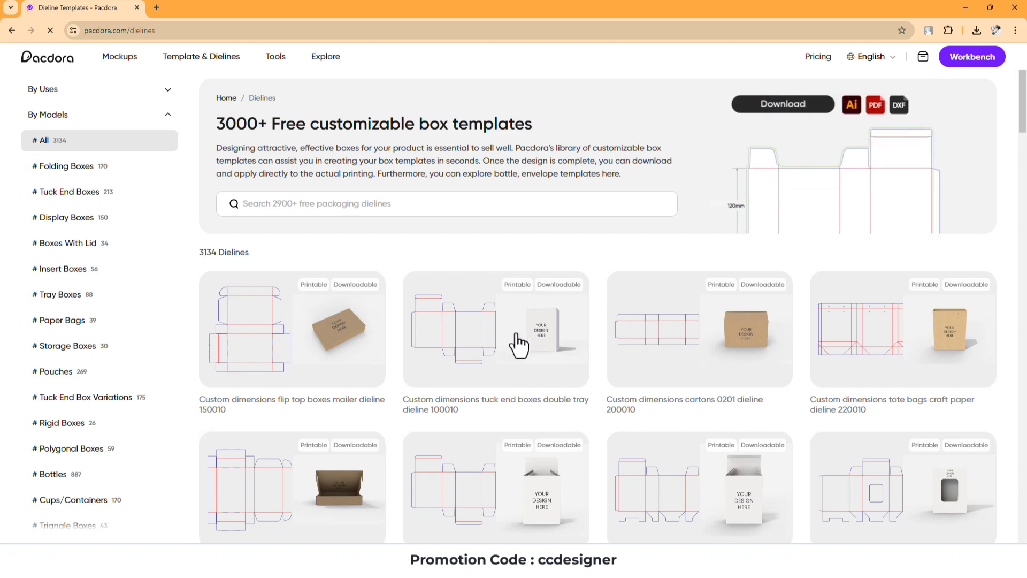
scroll(519, 326, "down", 10)
scroll(522, 329, "down", 10)
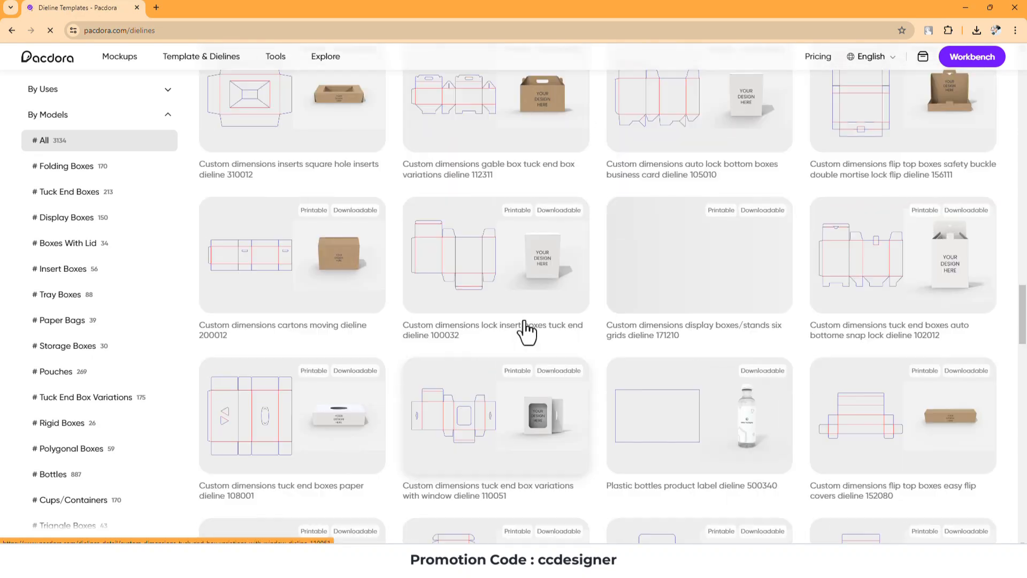
scroll(526, 332, "down", 10)
scroll(527, 316, "up", 10)
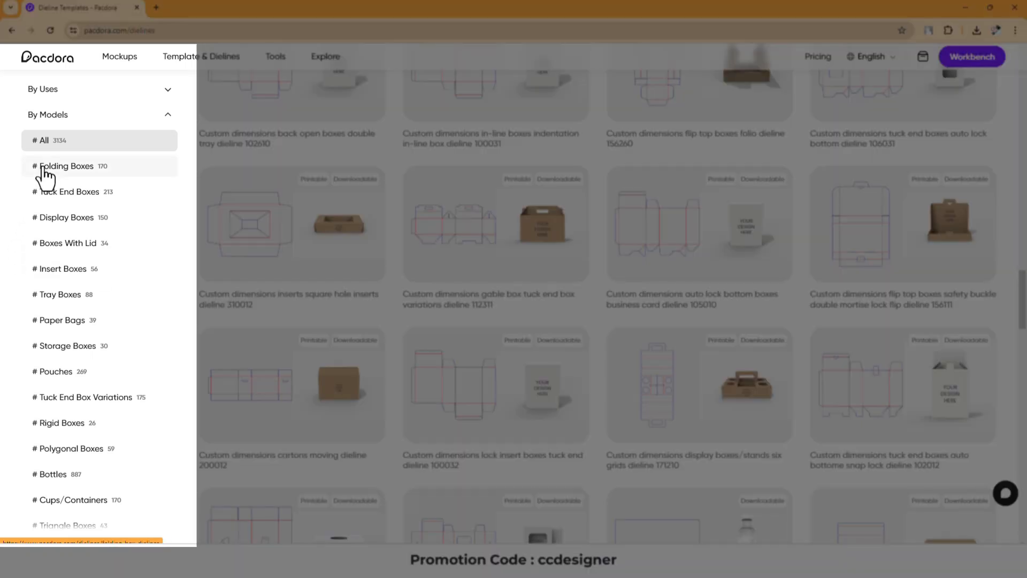
Examine the list of dieline model categories, from Folding Boxes through to Others
scroll(40, 169, "down", 5)
scroll(70, 300, "down", 5)
scroll(75, 343, "up", 6)
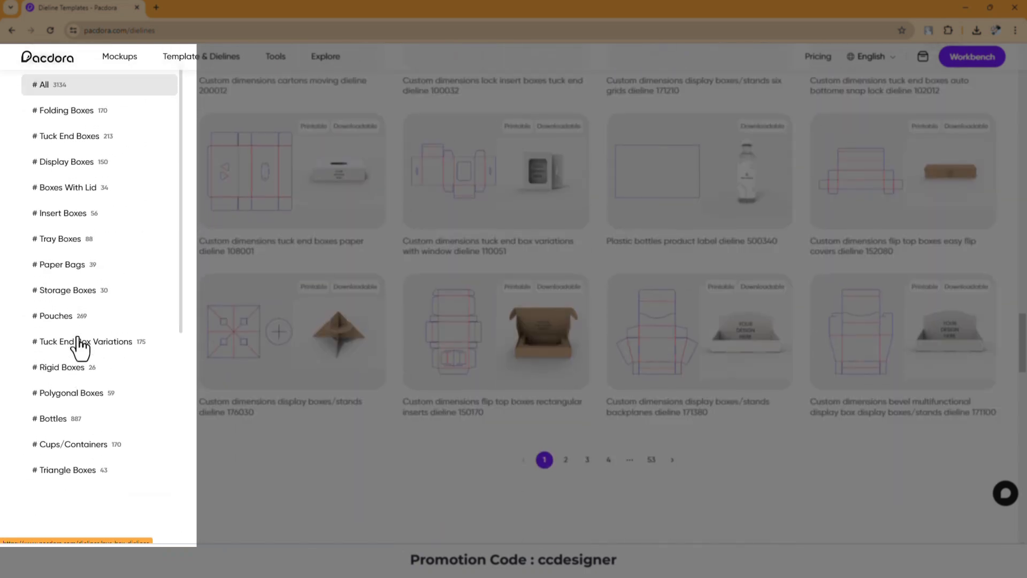
scroll(80, 353, "down", 5)
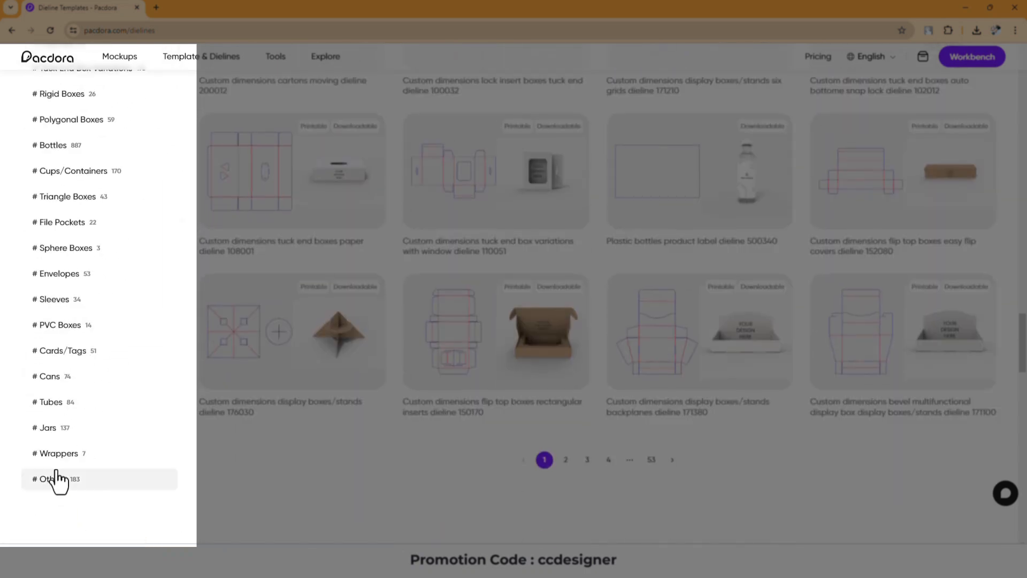
scroll(58, 356, "up", 8)
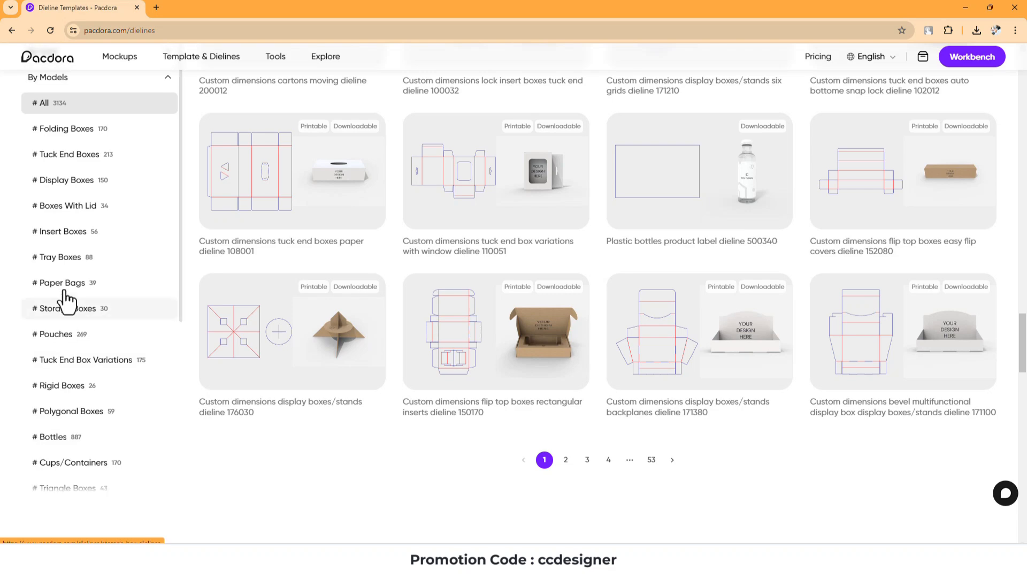
scroll(75, 412, "down", 4)
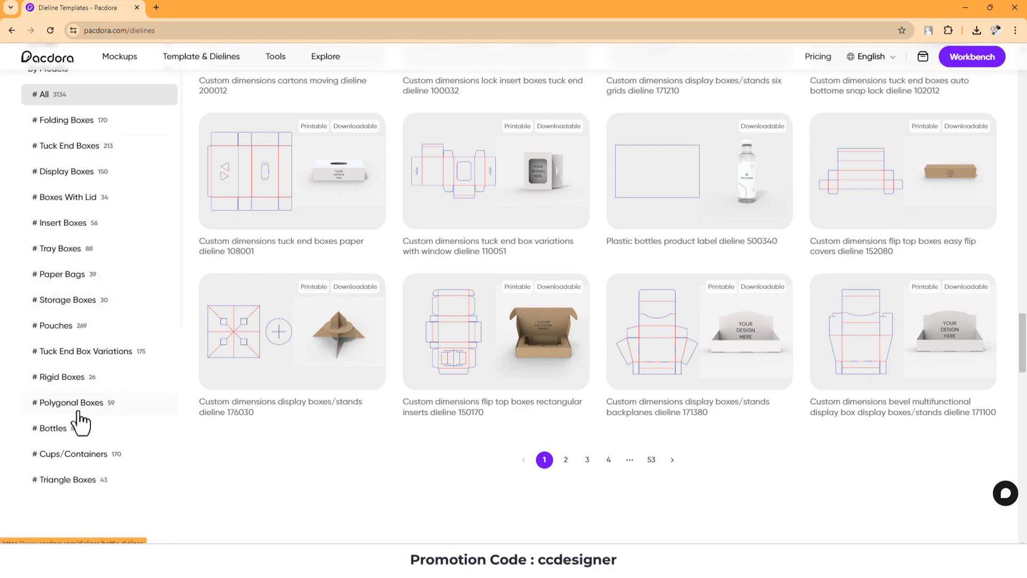
scroll(525, 360, "up", 8)
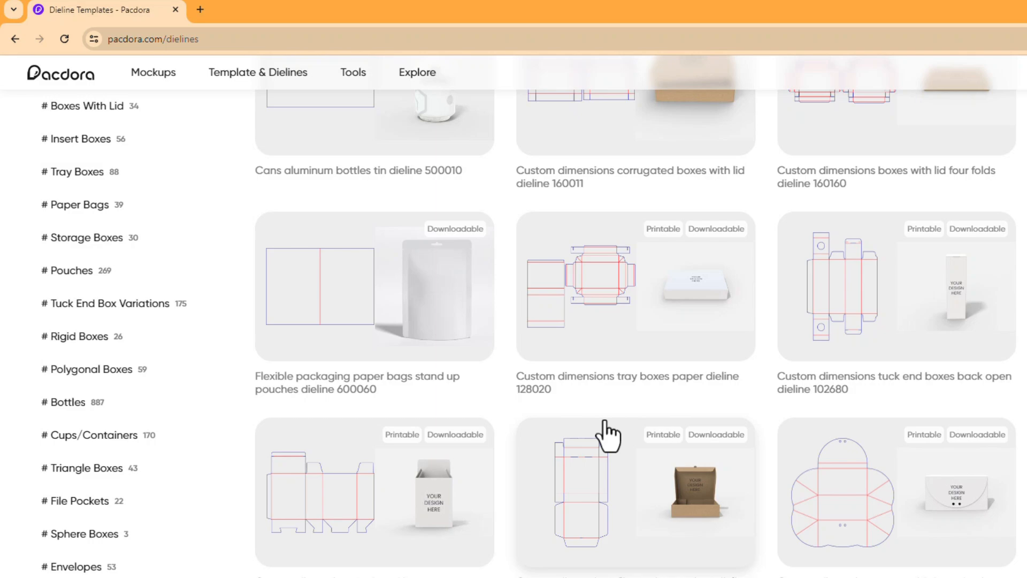
scroll(609, 435, "up", 3)
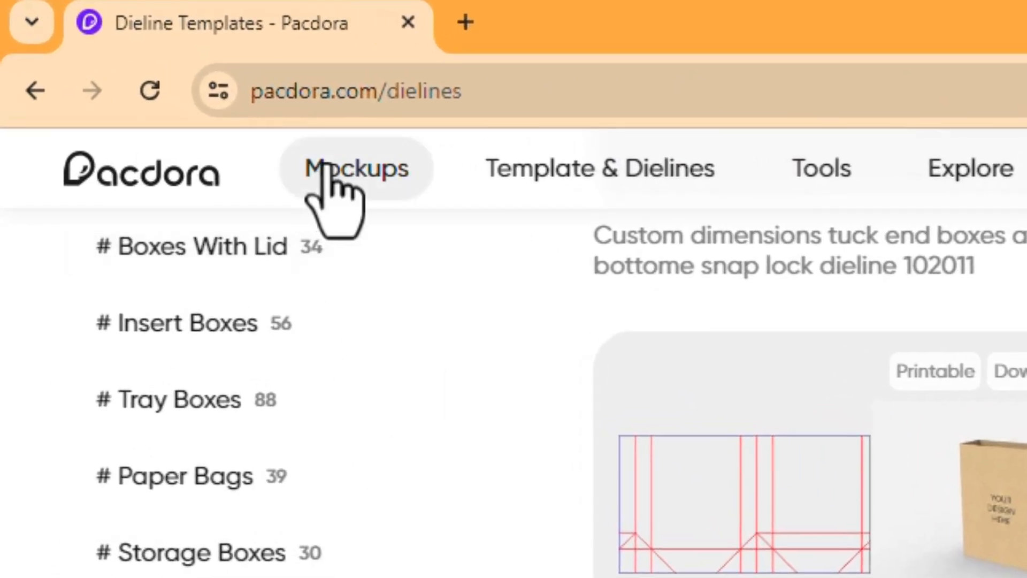
Open the packaging mockups library and choose the standing pouch doypack stand up plastic bag mockup 604000
left_click(140, 70)
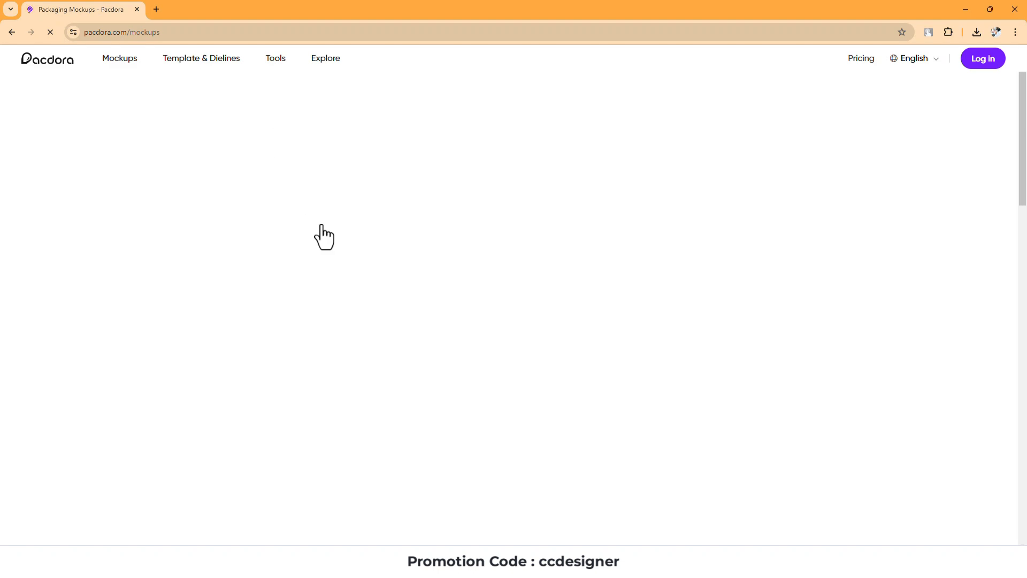
scroll(375, 246, "down", 14)
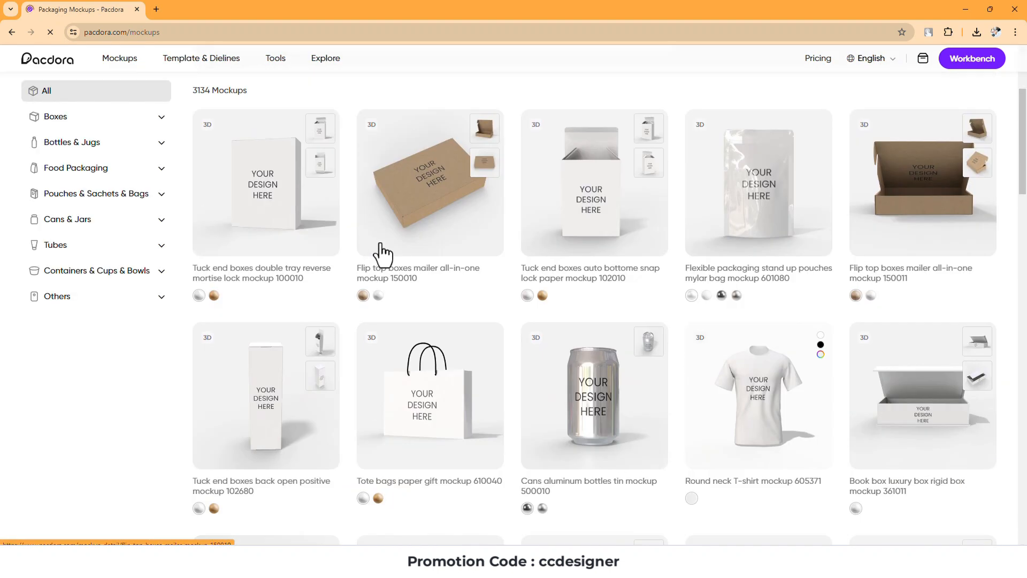
scroll(386, 257, "down", 10)
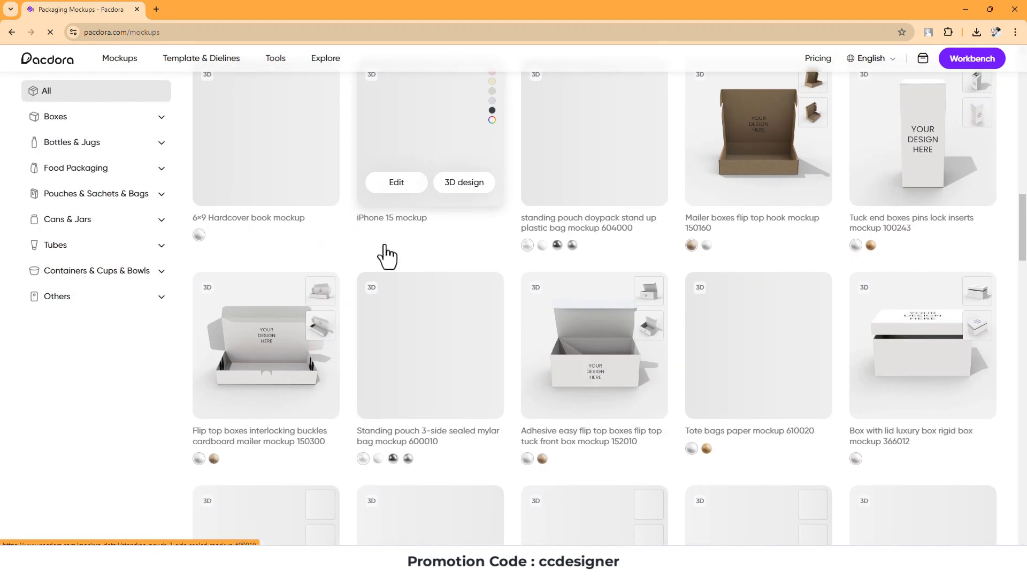
scroll(387, 257, "down", 12)
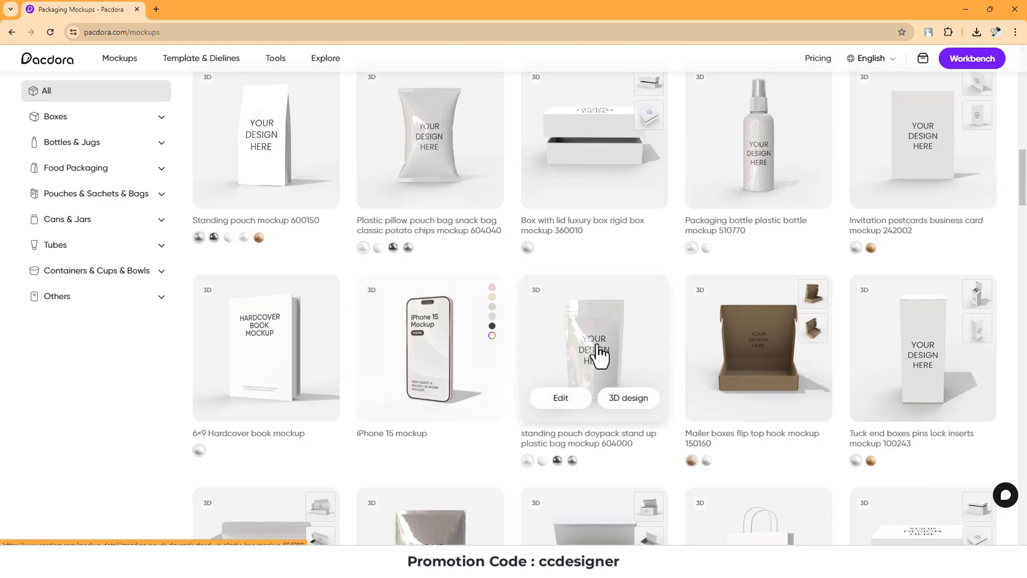
left_click(595, 343)
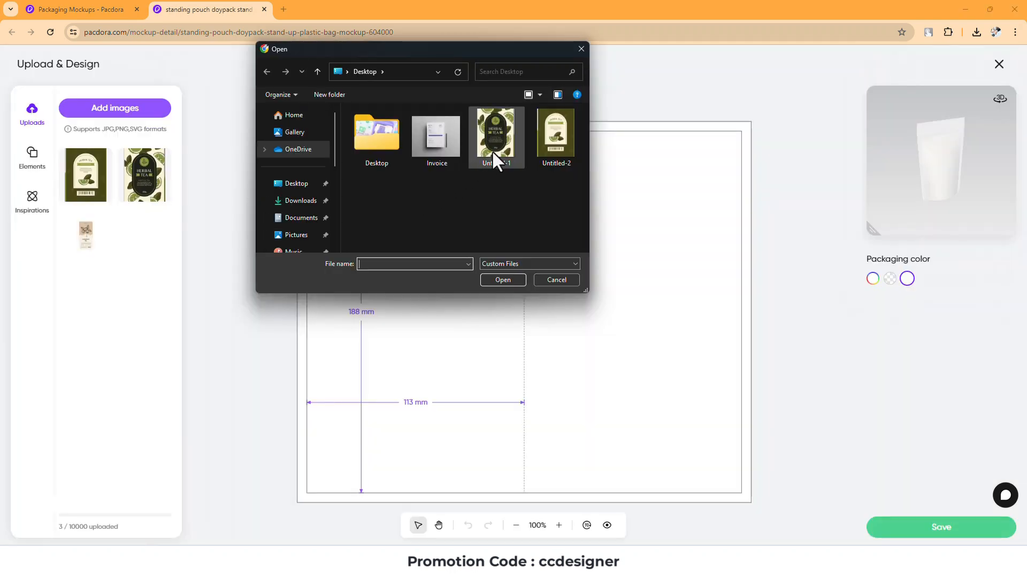
Upload the Untitled-1 Herbal Tea image, align it with the dieline's left edge and crop its right side to the centre fold
double_click(506, 133)
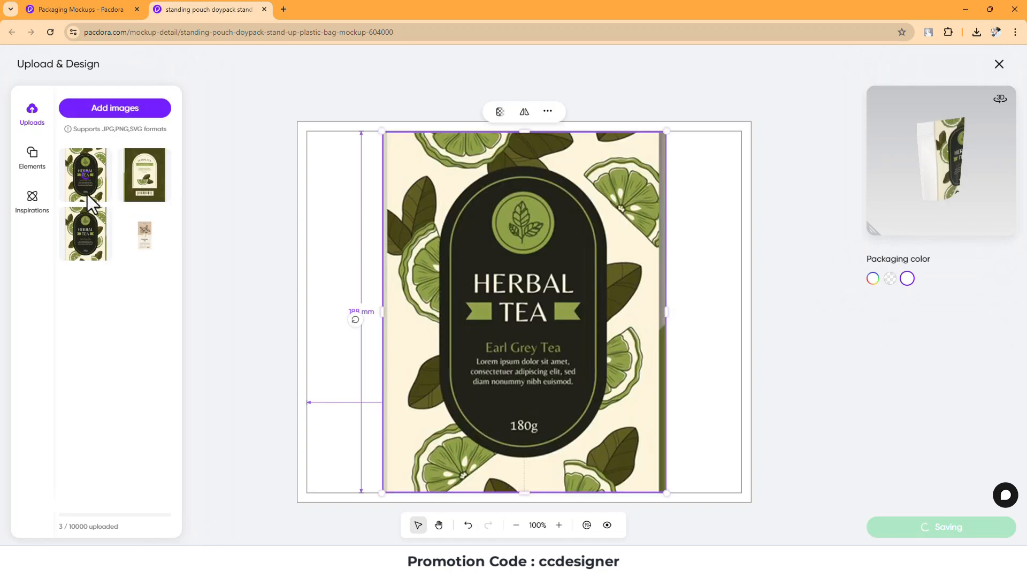
left_click_drag(527, 312, 444, 307)
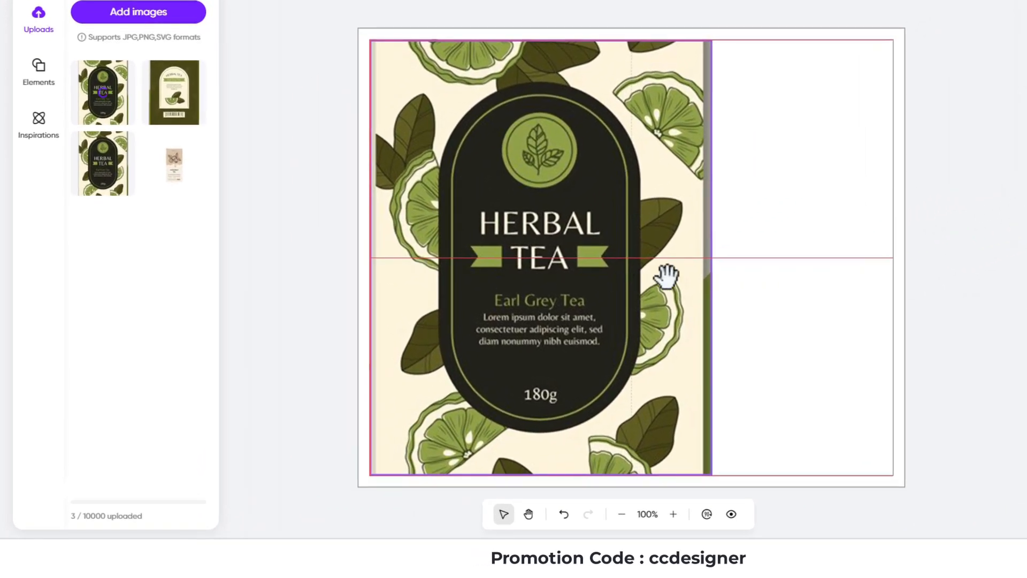
left_click_drag(709, 257, 633, 266)
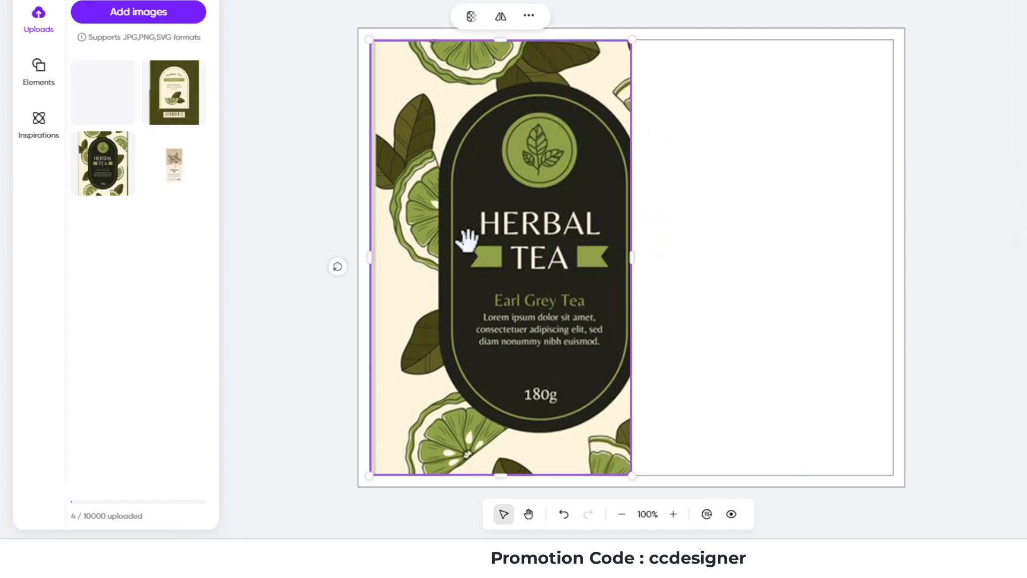
Add the dark green barcode label image, align it with the dieline's right edge and crop its left side to the centre fold
mouse_move(176, 107)
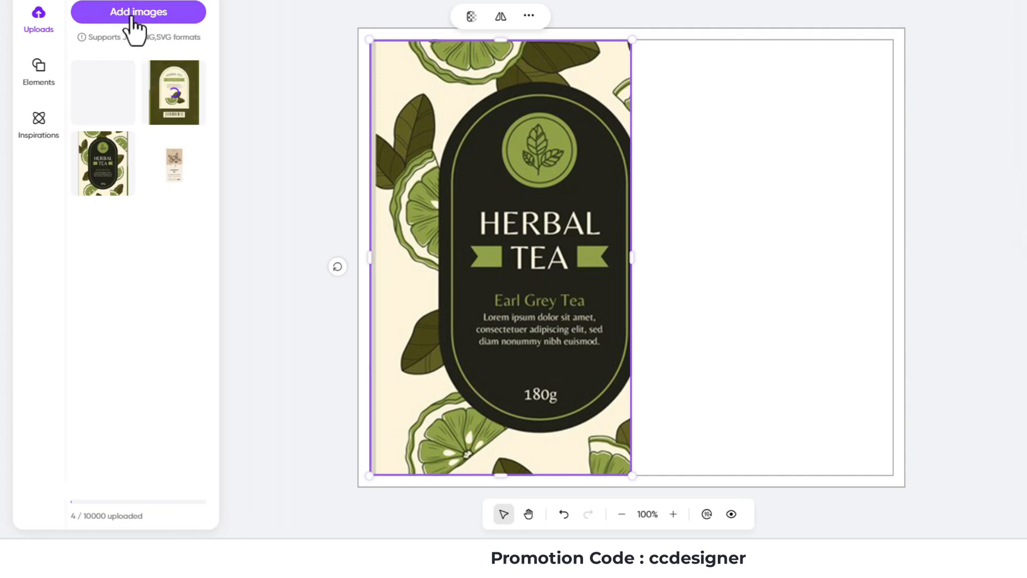
left_click(180, 105)
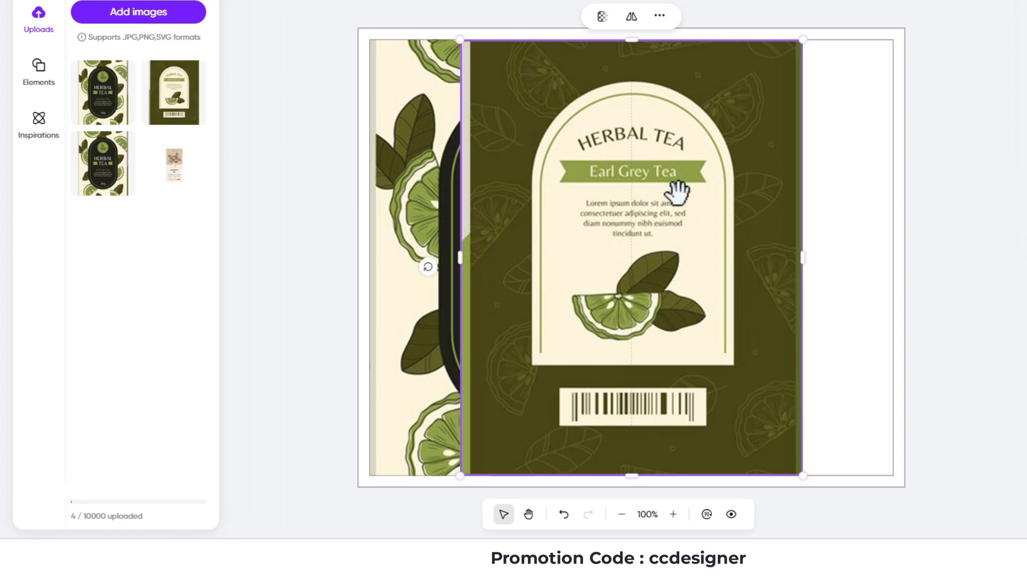
left_click_drag(677, 188, 767, 188)
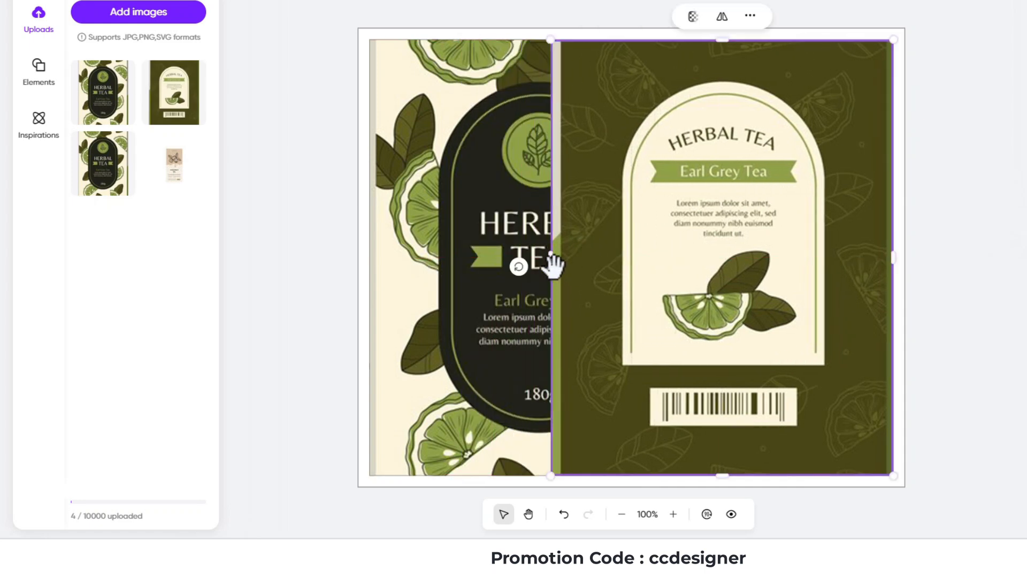
left_click_drag(551, 259, 634, 257)
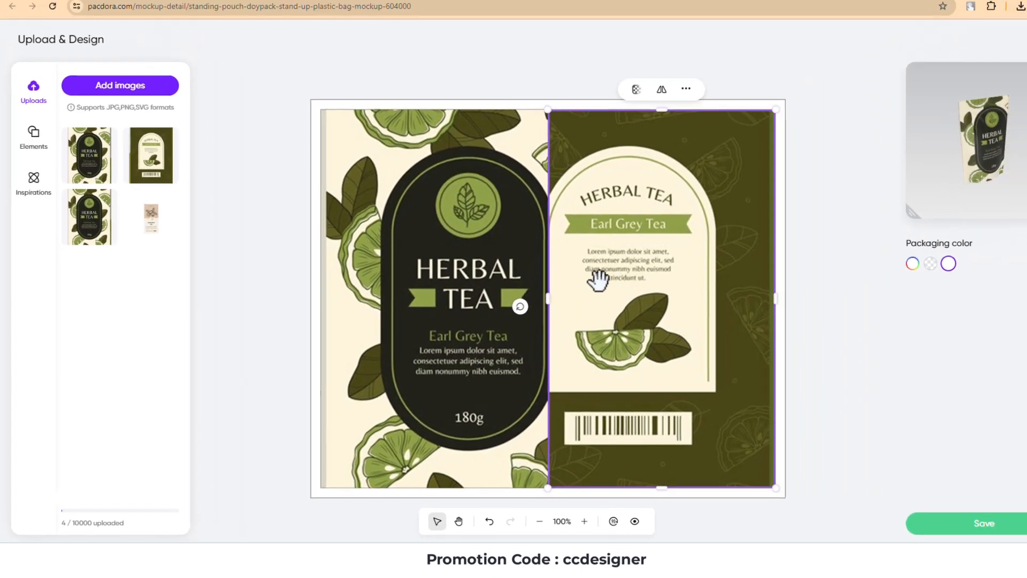
Hide the bleedline around the pouch artwork in the view options
scroll(808, 331, "down", 1)
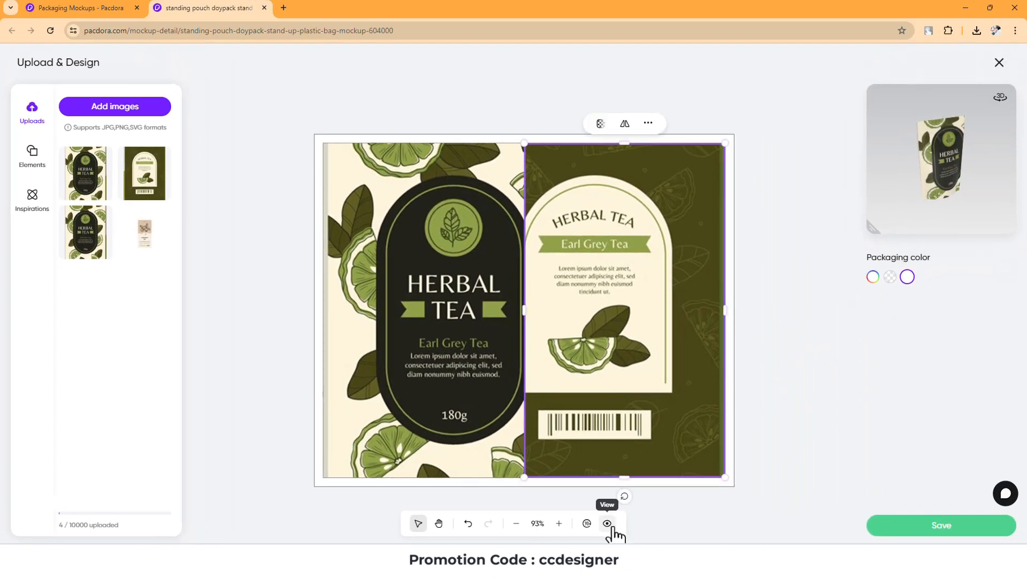
left_click(607, 524)
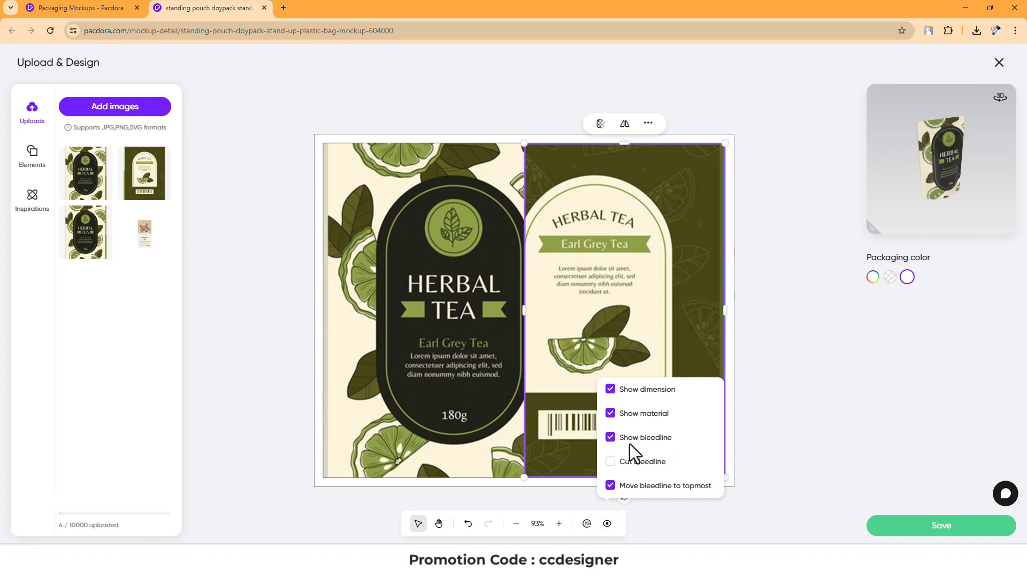
left_click(609, 439)
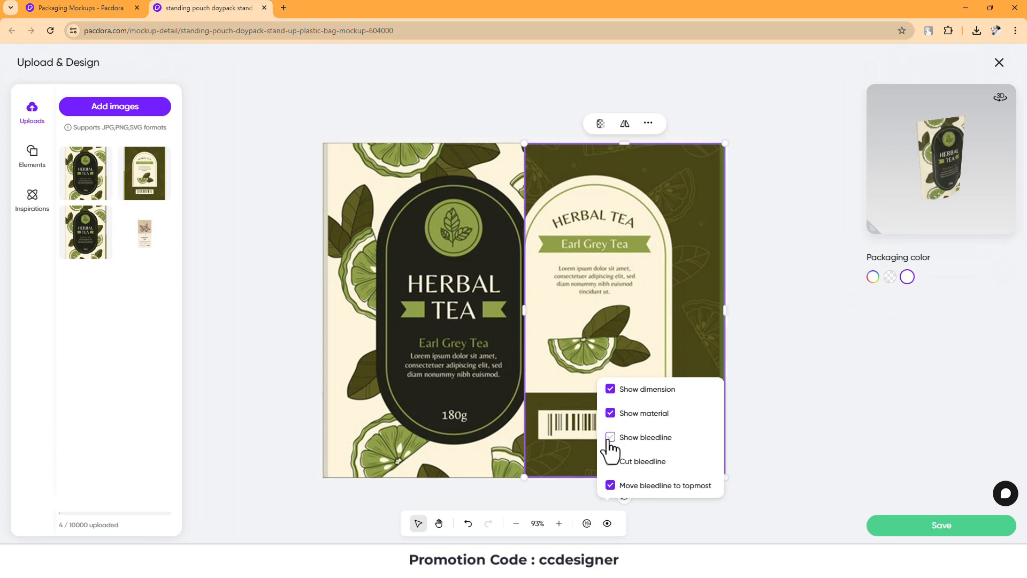
Show the bleedline around the pouch artwork again and close the view options
left_click(609, 440)
left_click(608, 439)
left_click(609, 440)
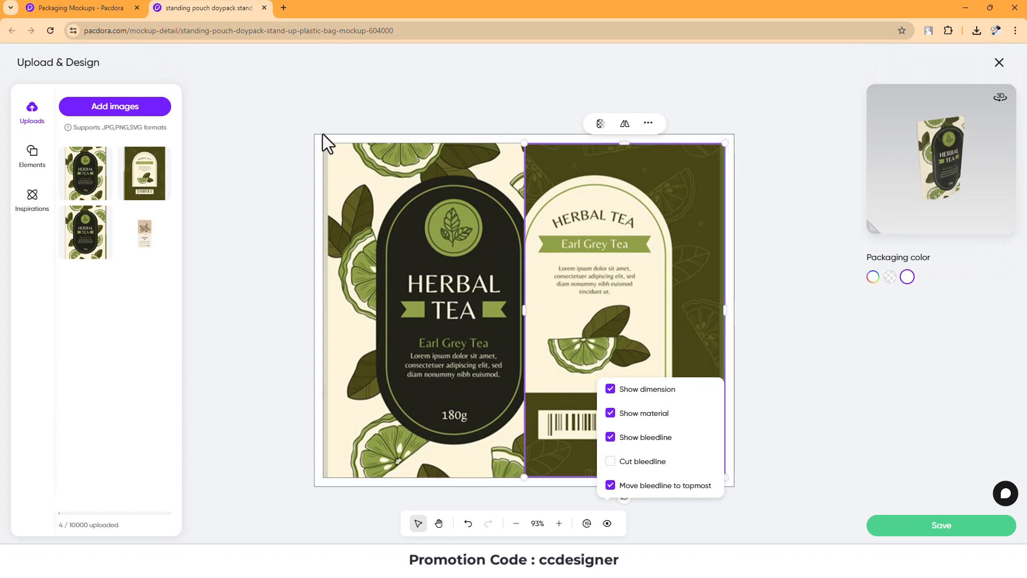
left_click(765, 315)
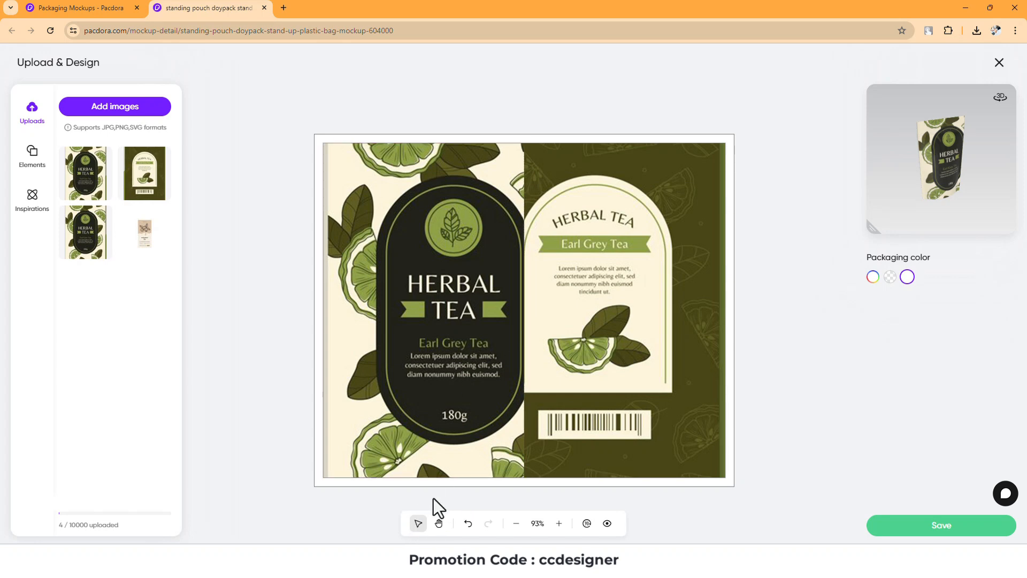
Save the Herbal Tea label artwork to the standing pouch and inspect the mockup's front and back
left_click(439, 523)
left_click_drag(568, 319, 552, 286)
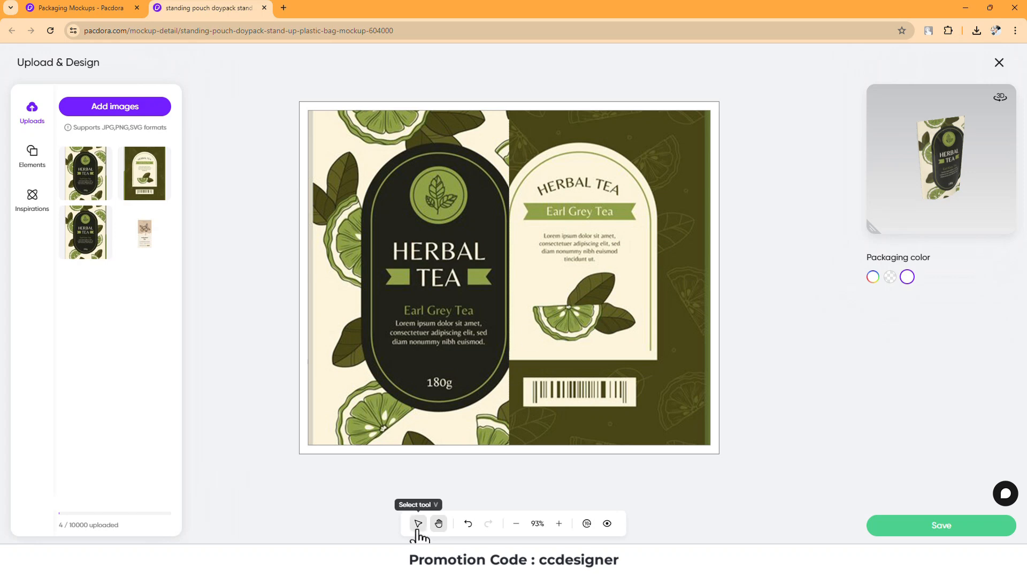
left_click(418, 524)
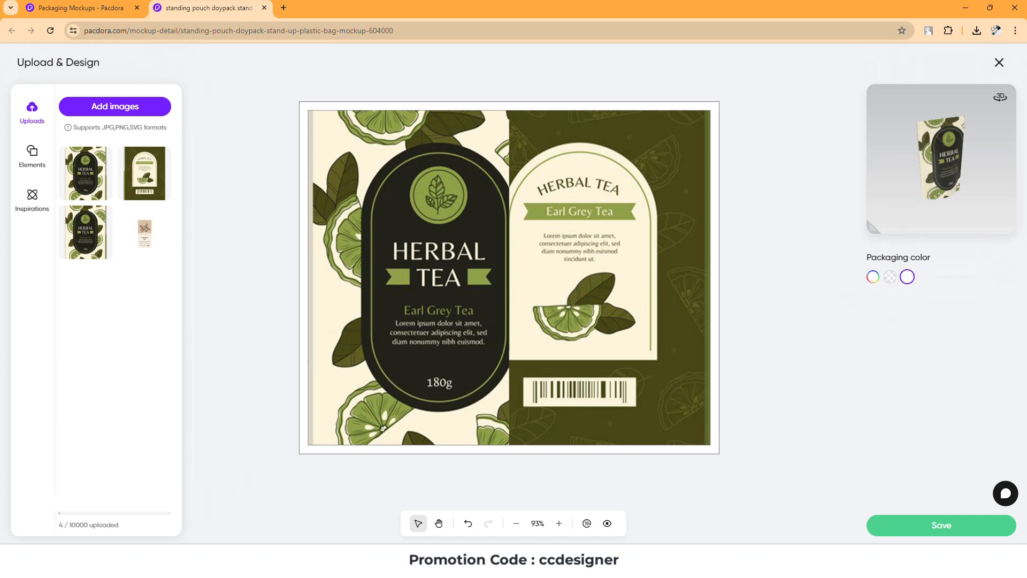
left_click(936, 532)
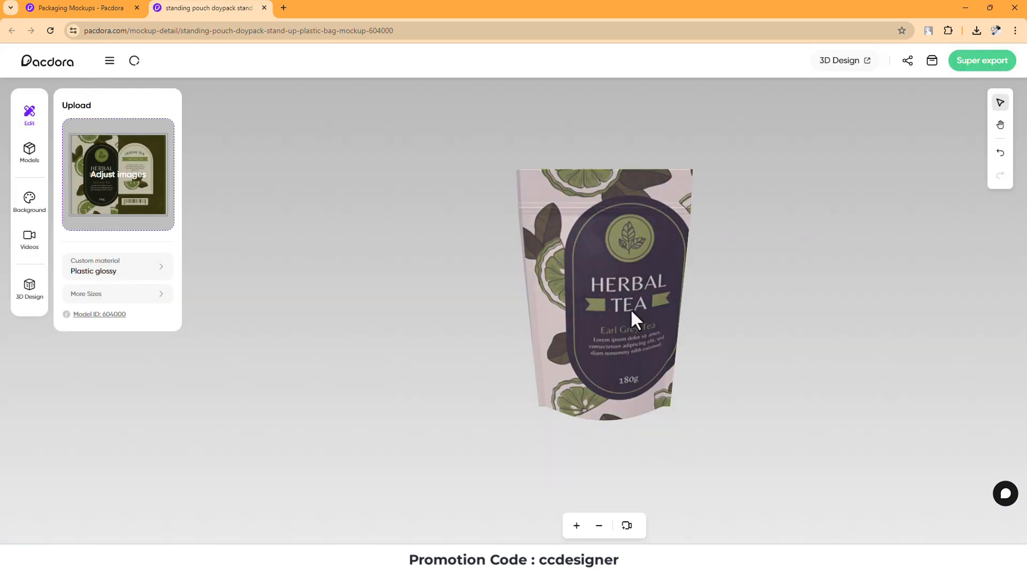
left_click_drag(631, 308, 664, 147)
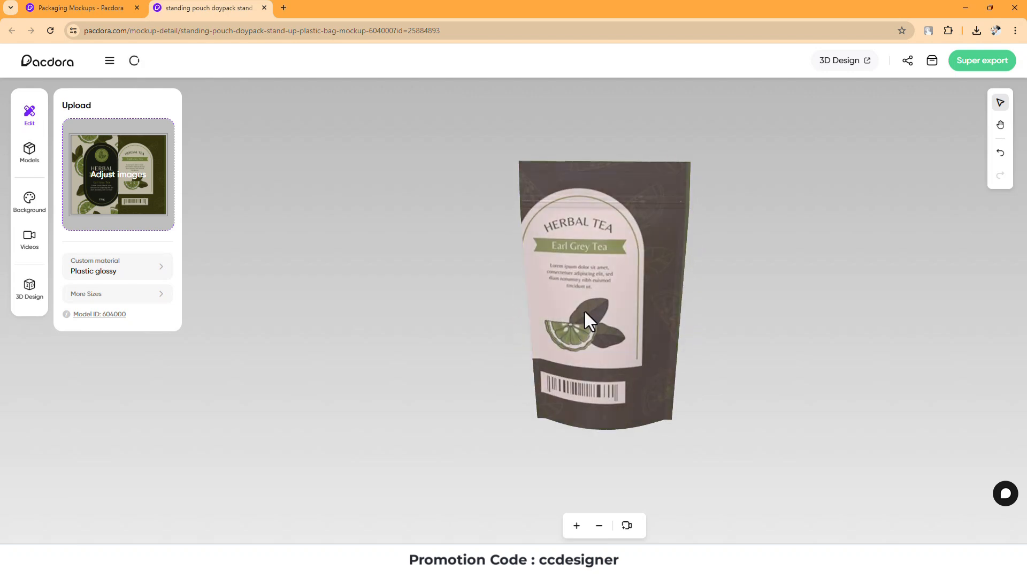
left_click_drag(584, 311, 672, 295)
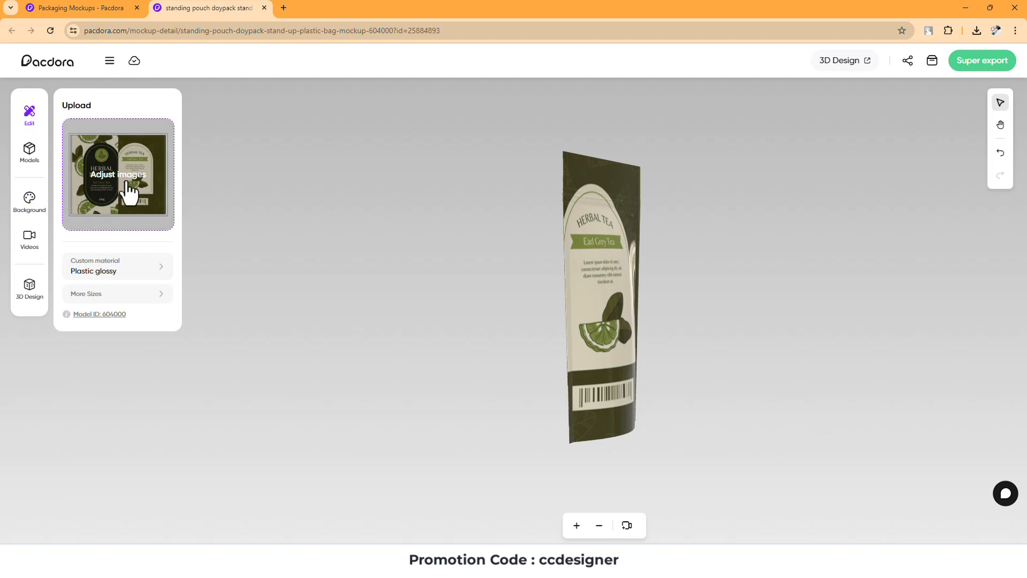
Replace the standing pouch with the tuck end auto-bottom snap lock box mockup 102020 from the model library
left_click(152, 299)
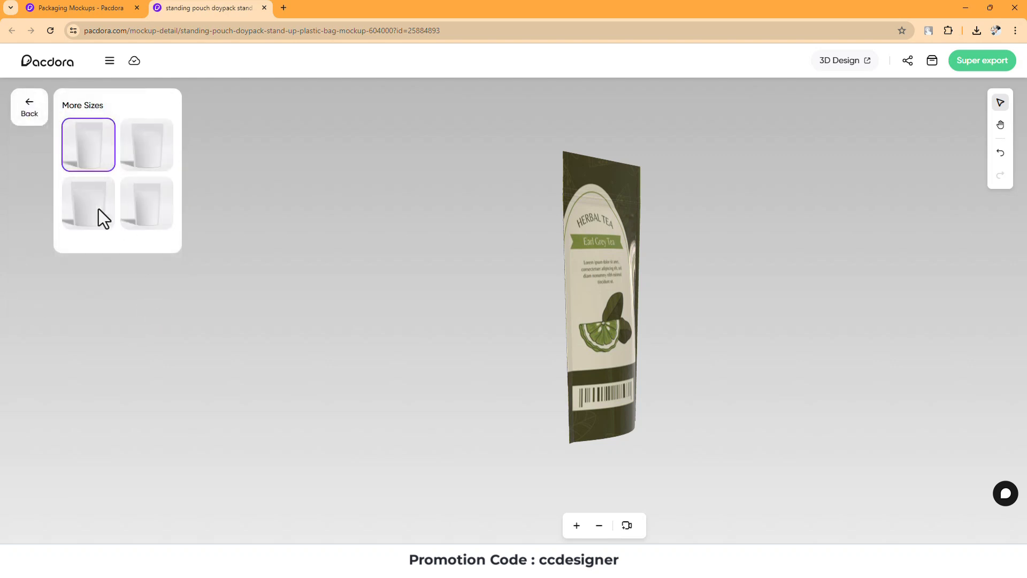
left_click(29, 109)
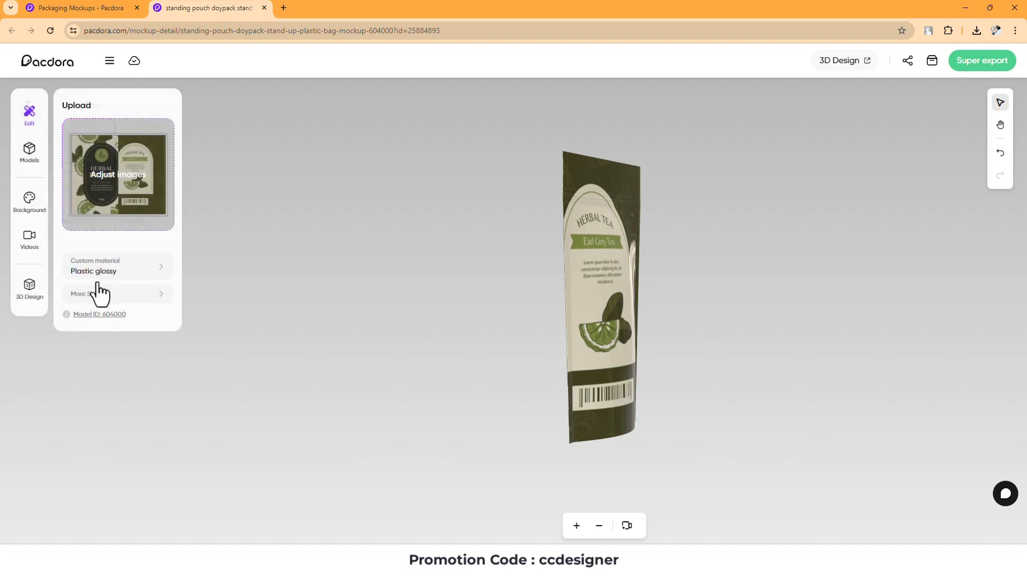
left_click(28, 151)
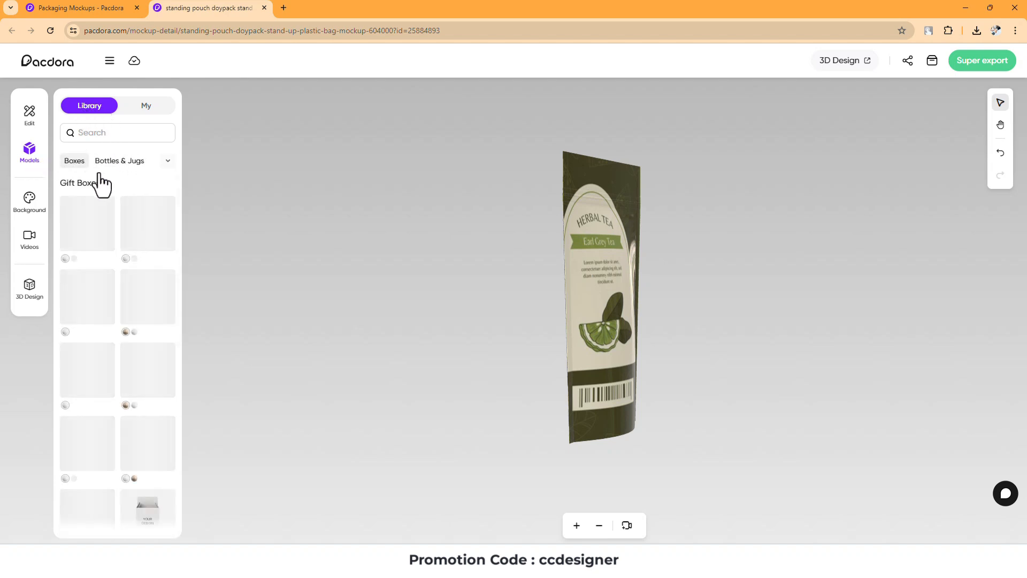
scroll(115, 385, "down", 2)
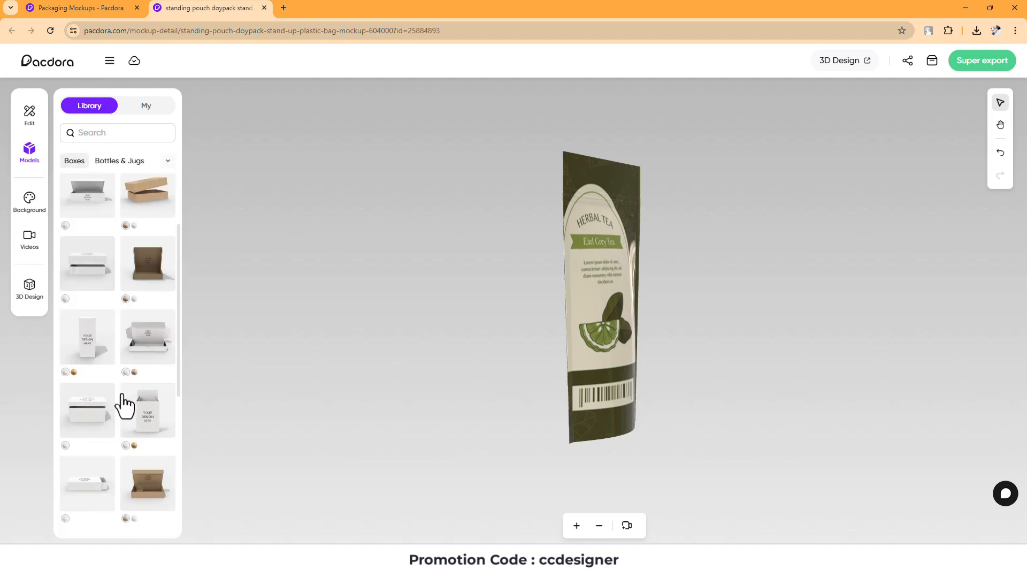
mouse_move(146, 347)
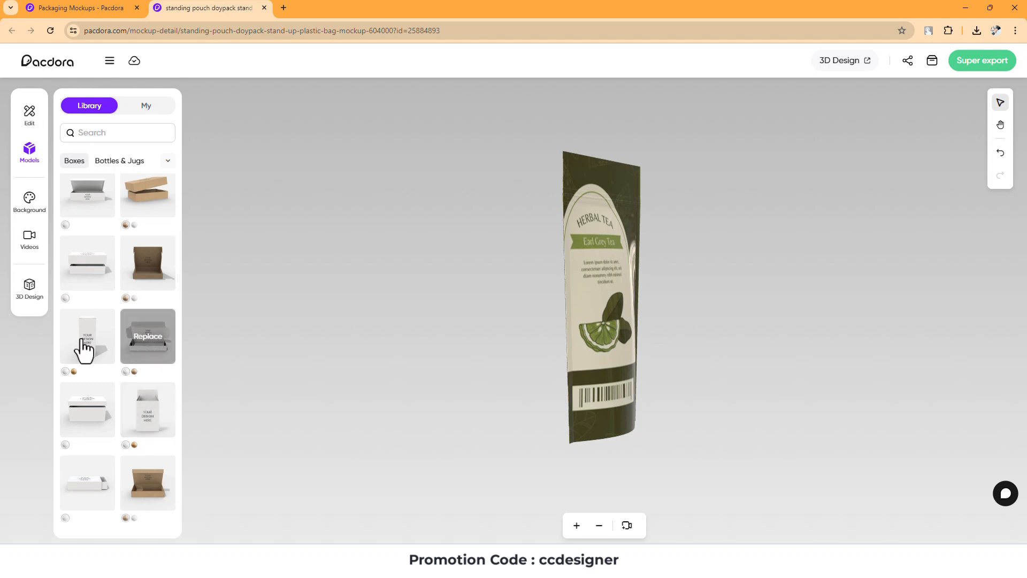
left_click(149, 421)
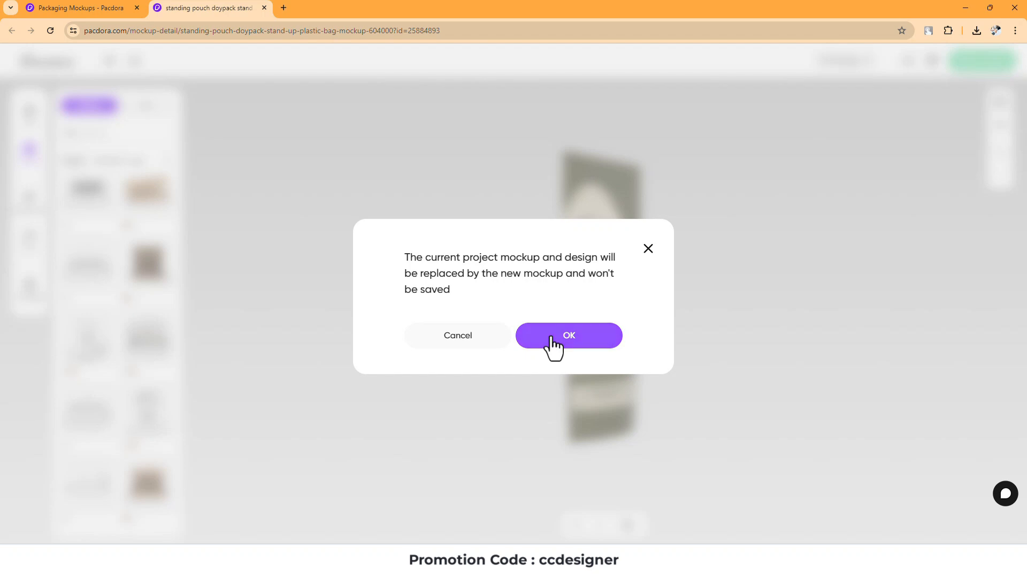
left_click(551, 337)
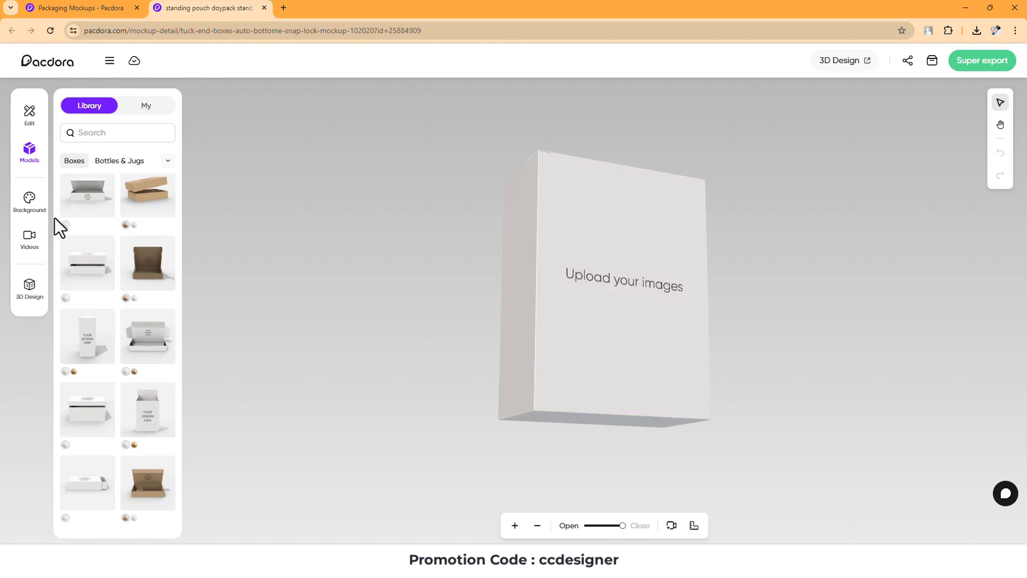
Download the tuck end box's dieline in PDF format and check the download list
left_click(31, 118)
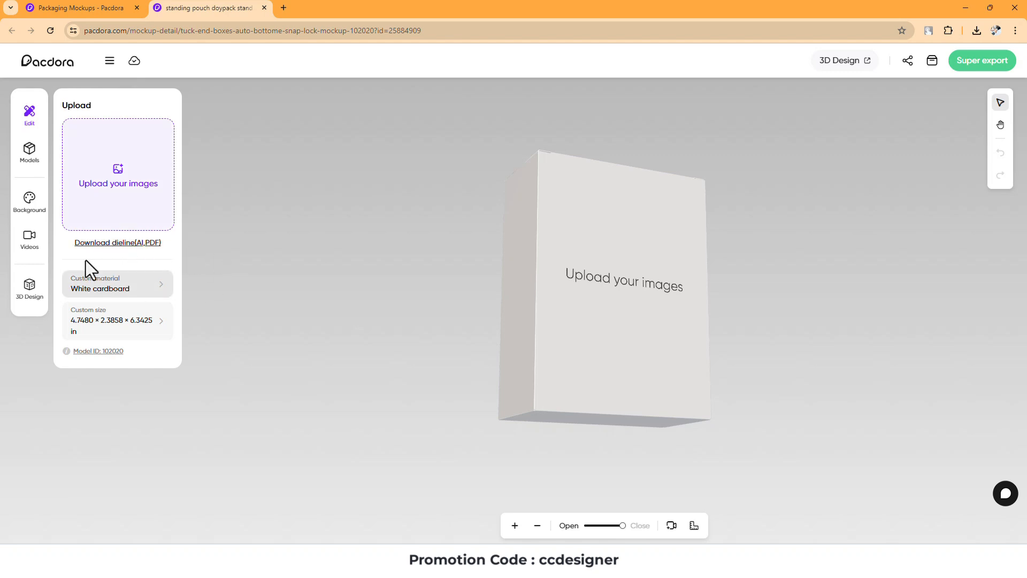
left_click(110, 243)
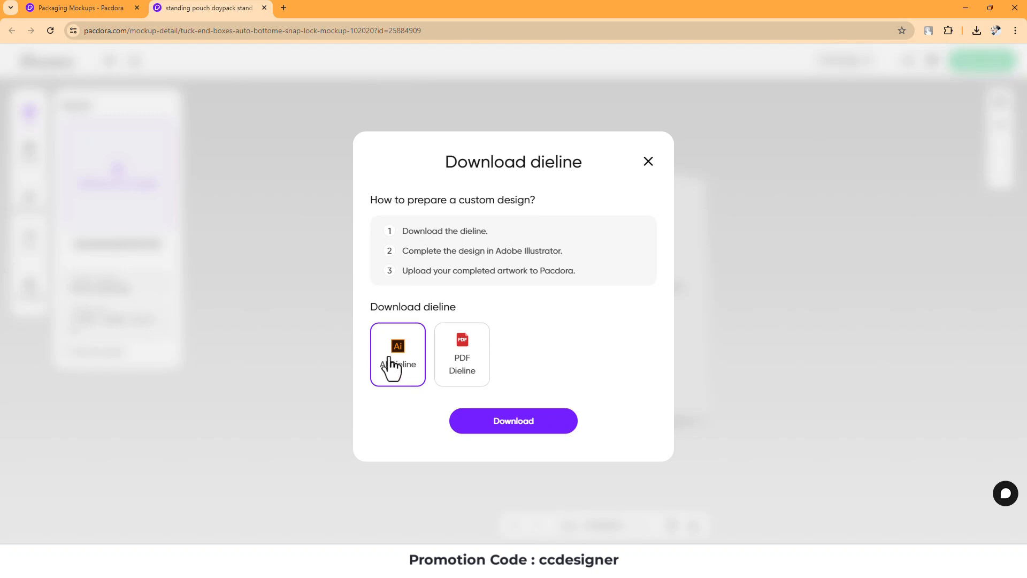
left_click(466, 359)
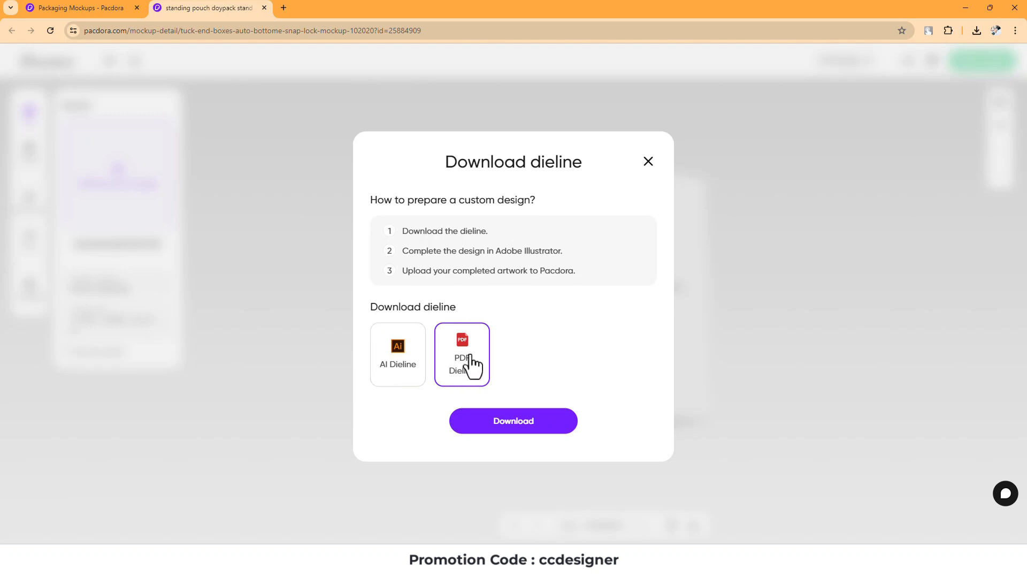
left_click(515, 426)
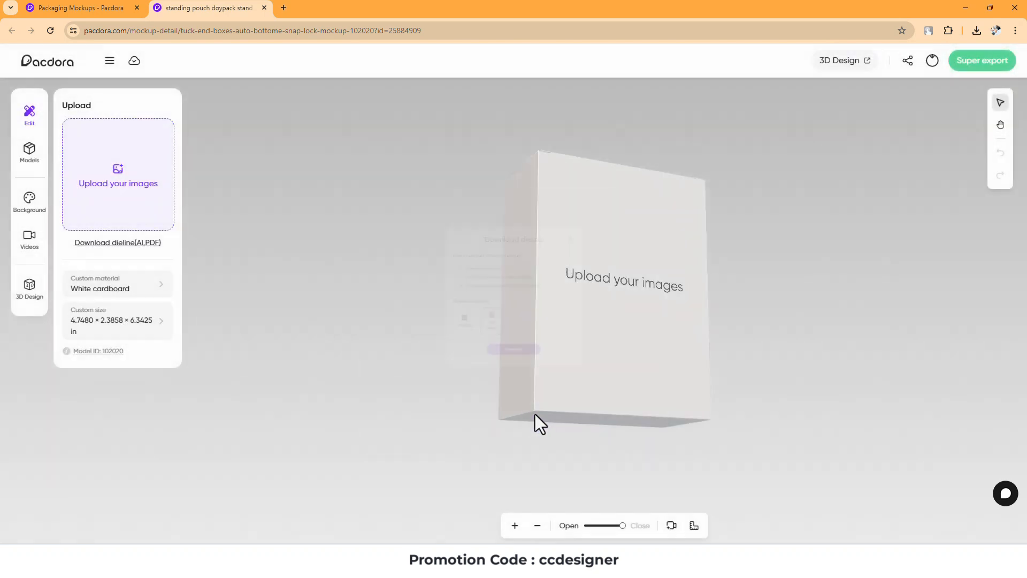
left_click(933, 60)
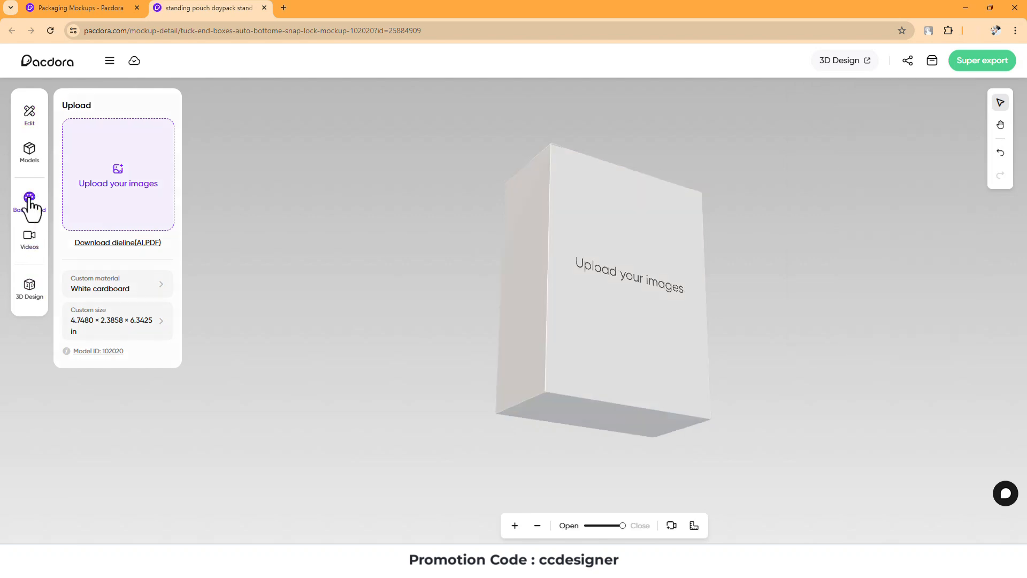
Apply the grey linear gradient #596164 to #868F96 as the box's background and preview the Rotation2 animation
left_click(30, 198)
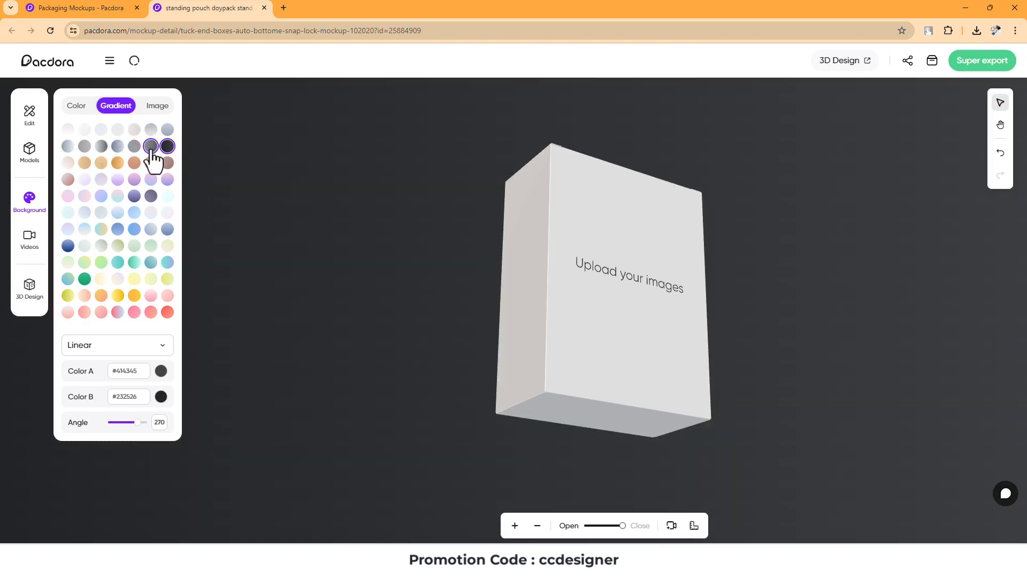
left_click(152, 149)
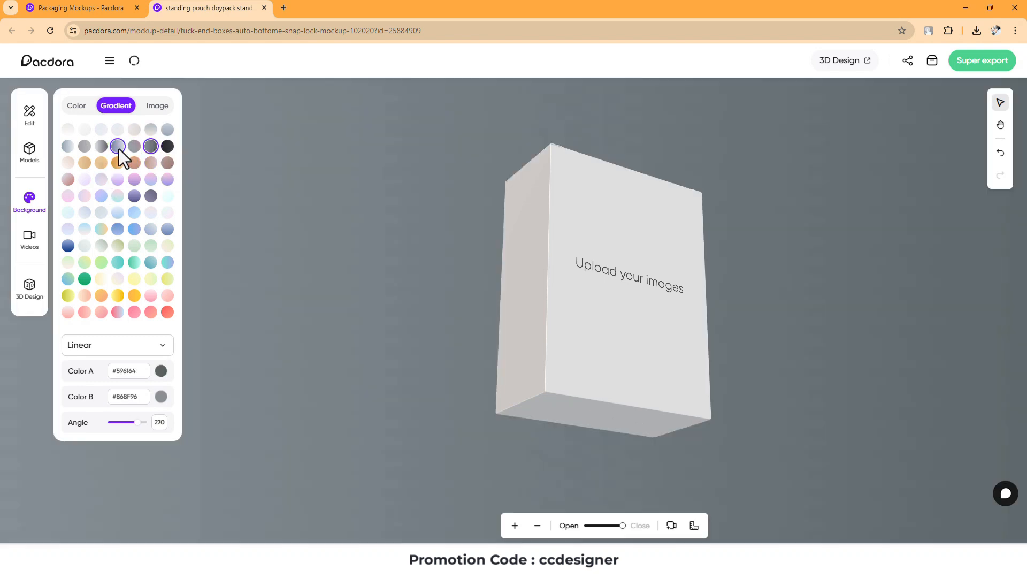
left_click(37, 242)
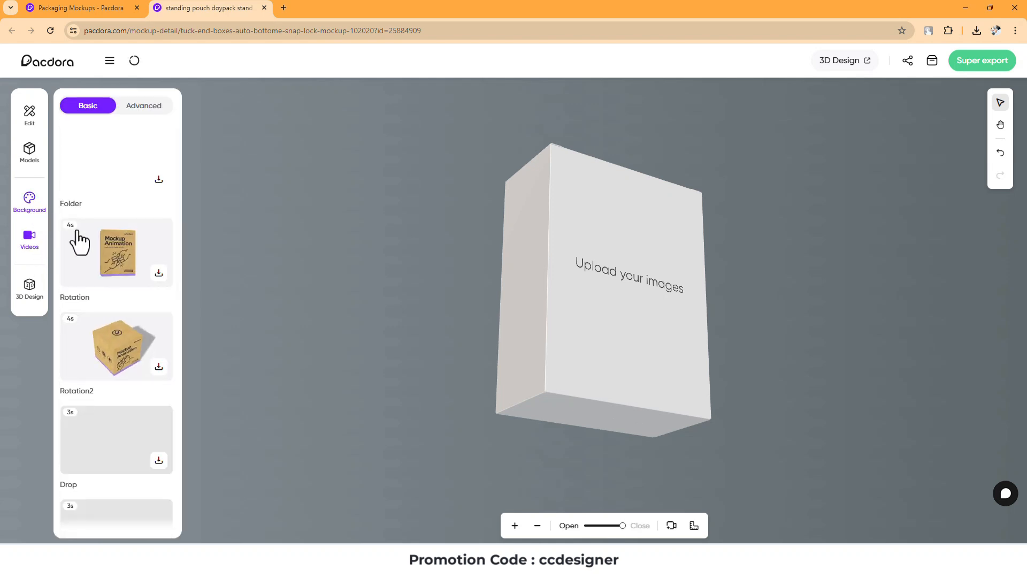
left_click(137, 362)
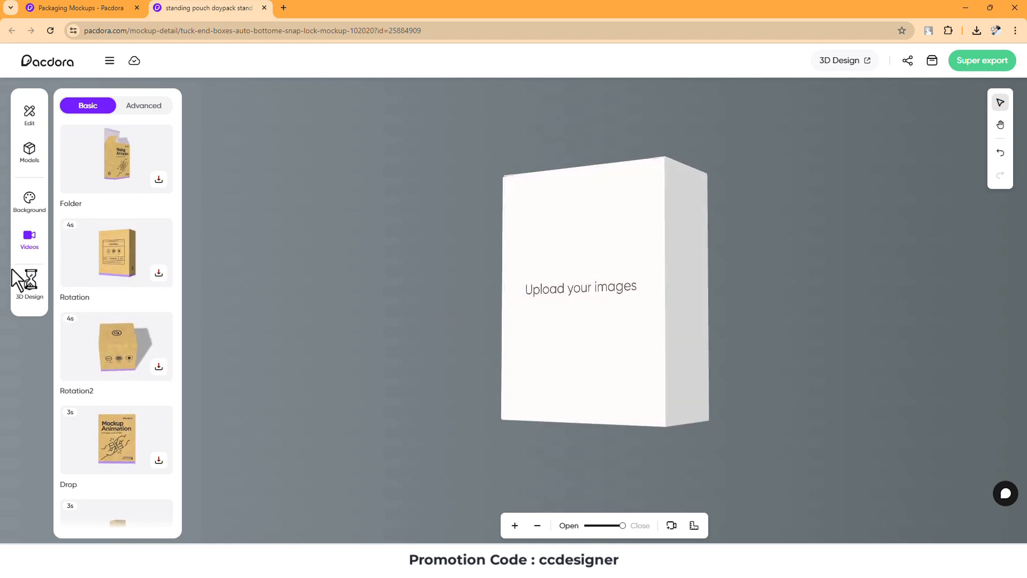
Set the background gradient's angle to 202, change its type from Linear to Radial and adjust the radial setting
left_click(30, 199)
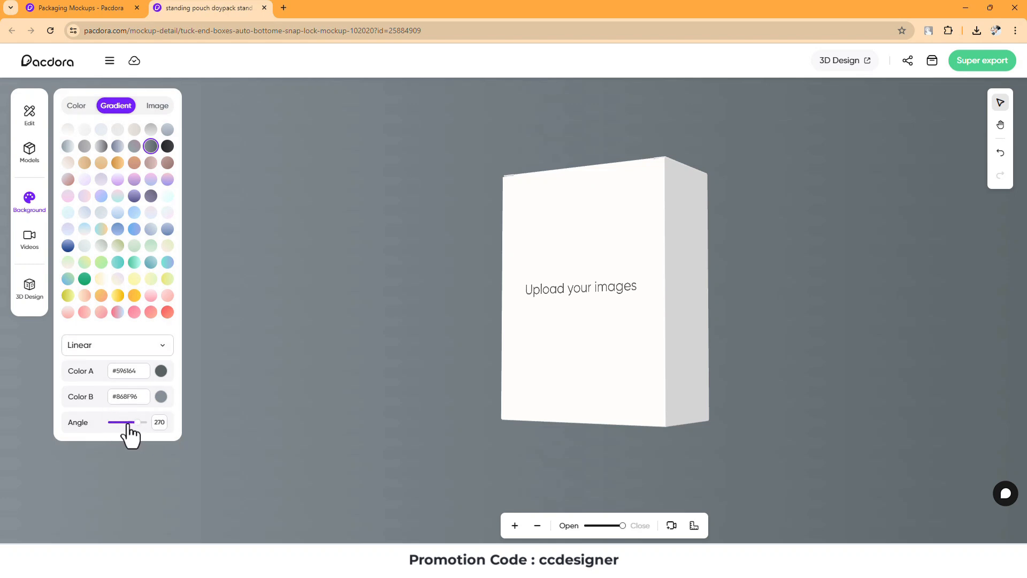
mouse_move(129, 427)
left_mouse_down()
mouse_move(108, 431)
mouse_move(137, 434)
mouse_move(144, 428)
mouse_move(112, 418)
mouse_move(130, 418)
left_mouse_up()
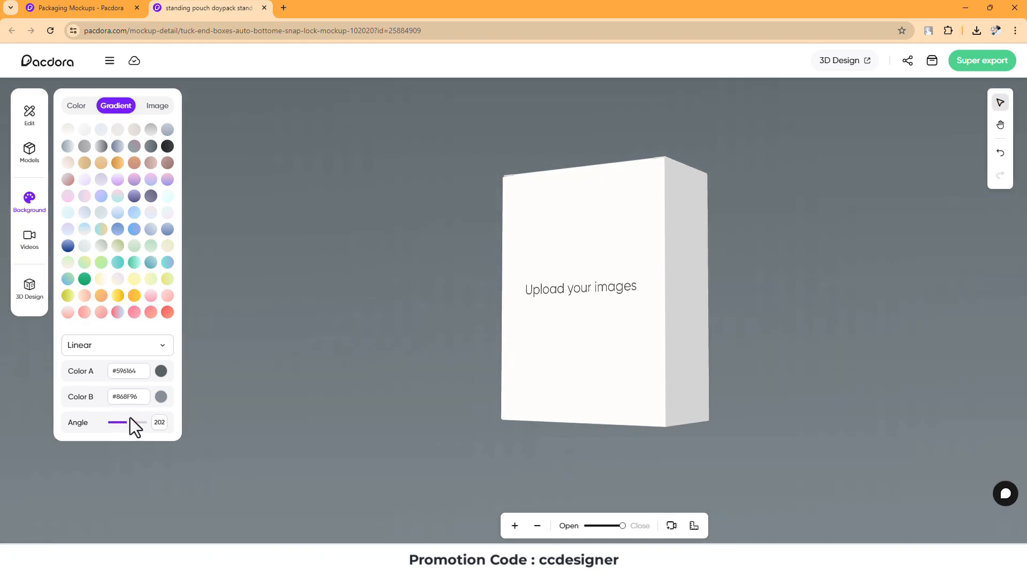
left_click(143, 340)
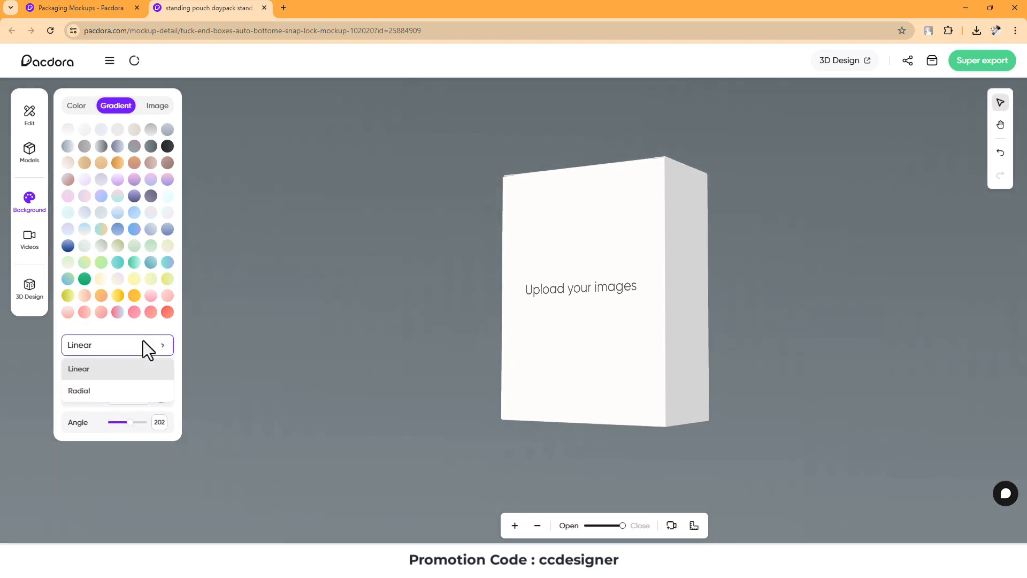
left_click(114, 391)
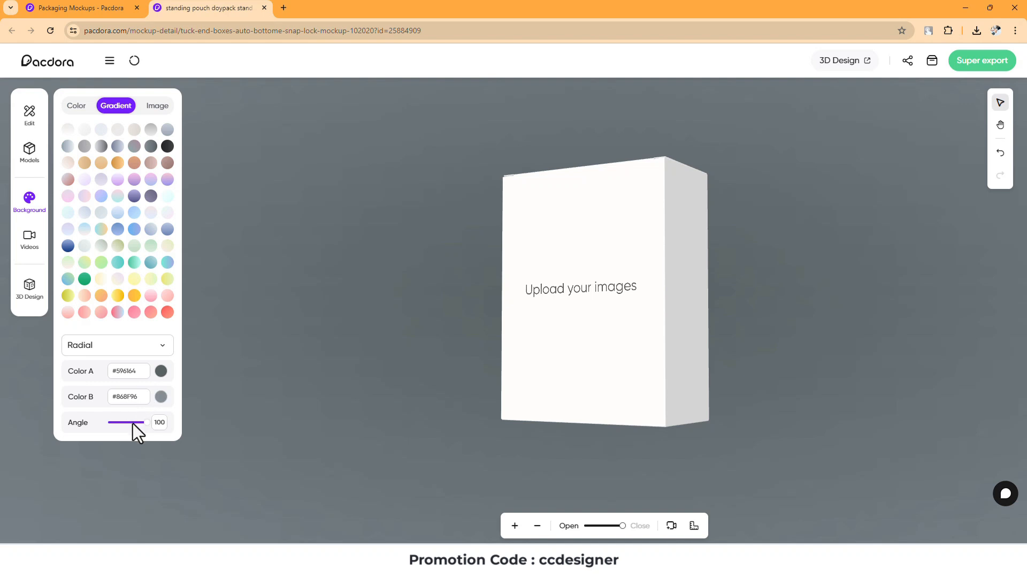
mouse_move(144, 423)
left_mouse_down()
mouse_move(110, 422)
mouse_move(133, 424)
left_mouse_up()
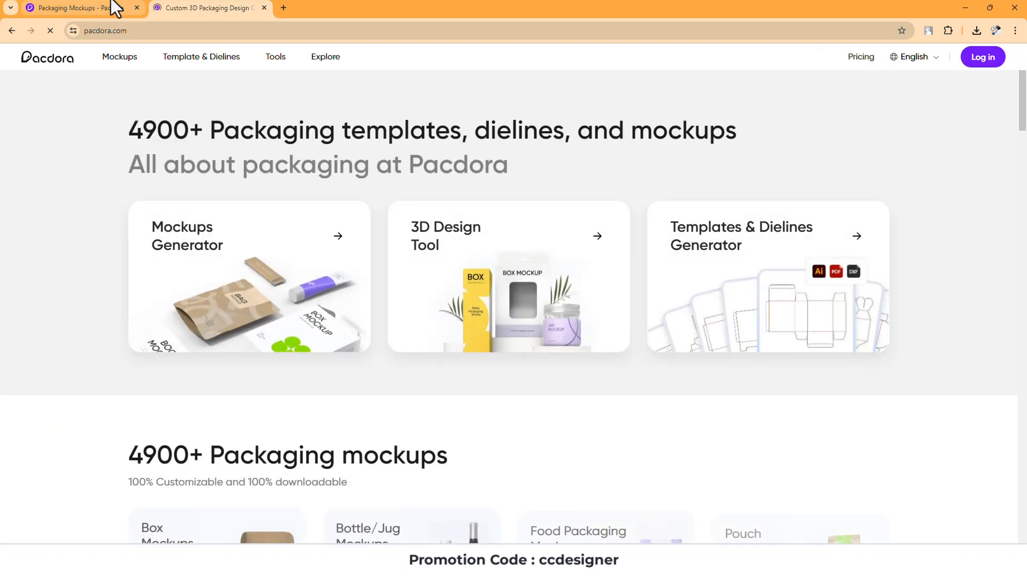
Open the flexible packaging stand up zipper pouches mockup 600040 from Pacdora's homepage and view it from the front
scroll(665, 372, "down", 9)
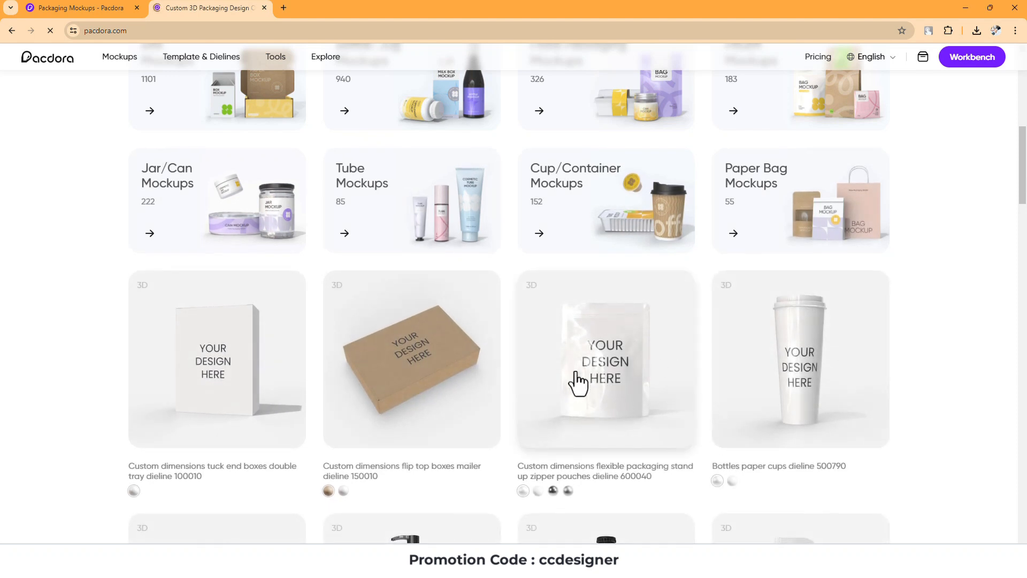
left_click(618, 364)
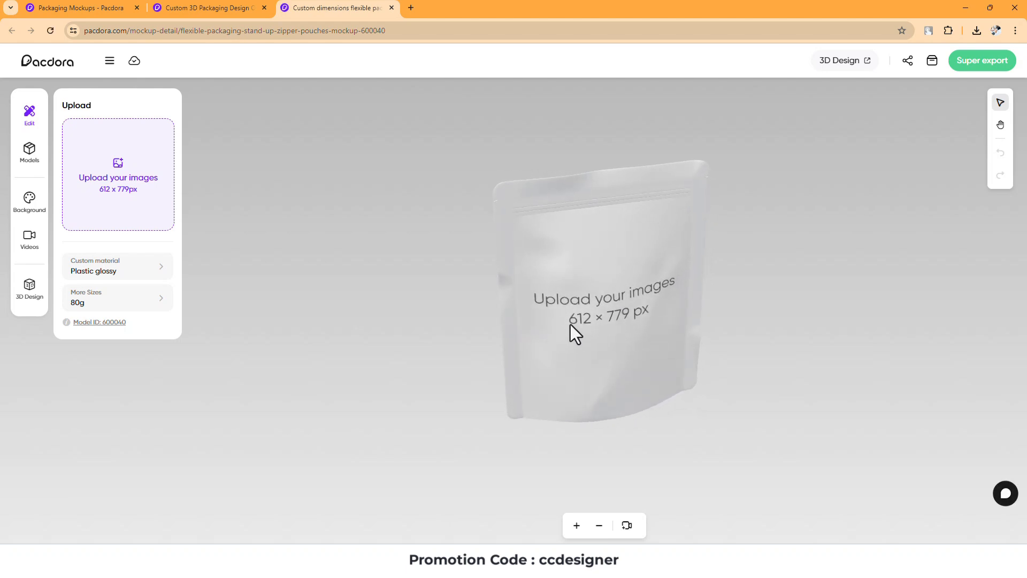
left_click_drag(508, 312, 601, 339)
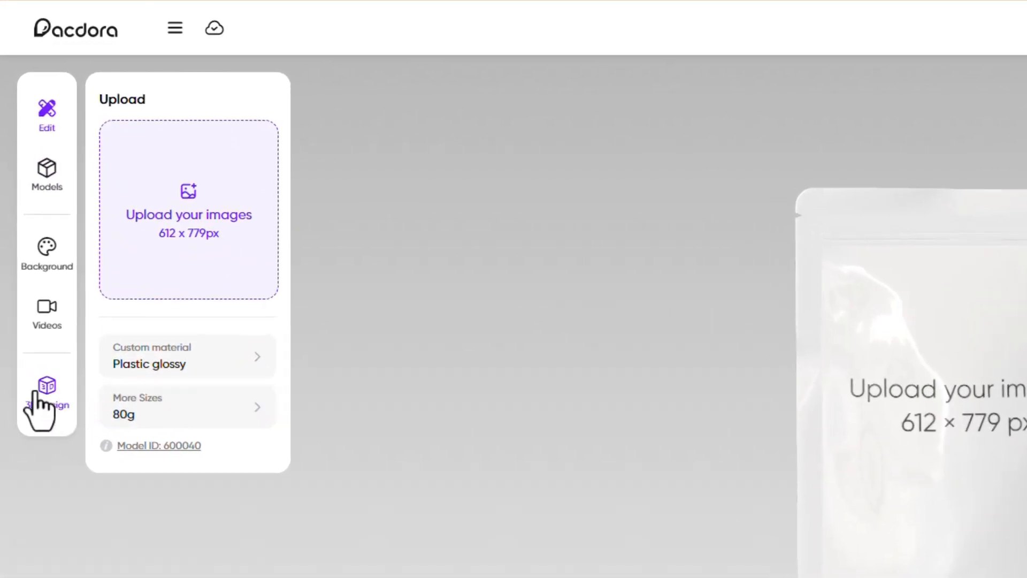
Send the zipper pouch to the 3D Design tool and open its Upload & Design artwork editor
left_click(34, 394)
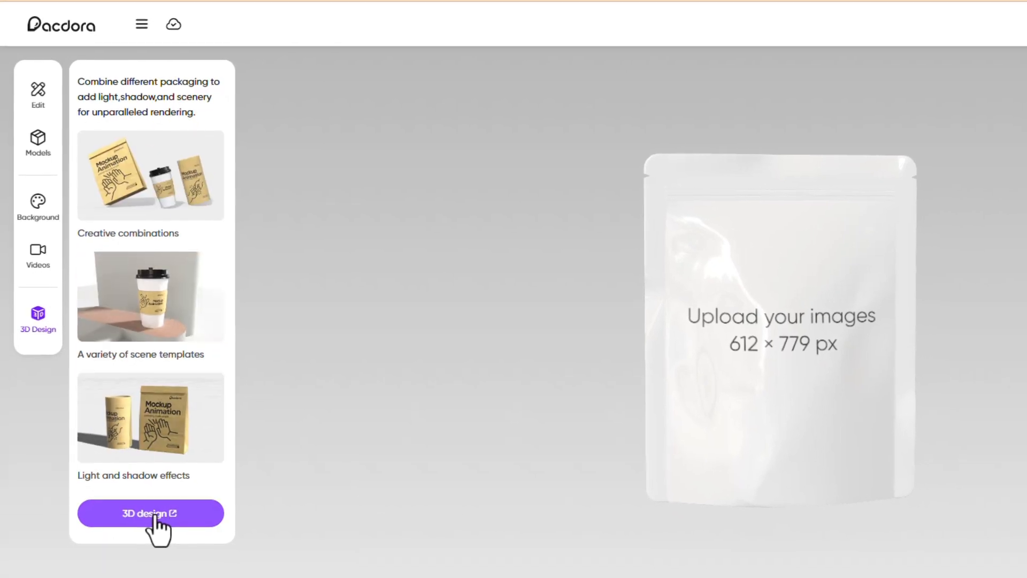
left_click(152, 514)
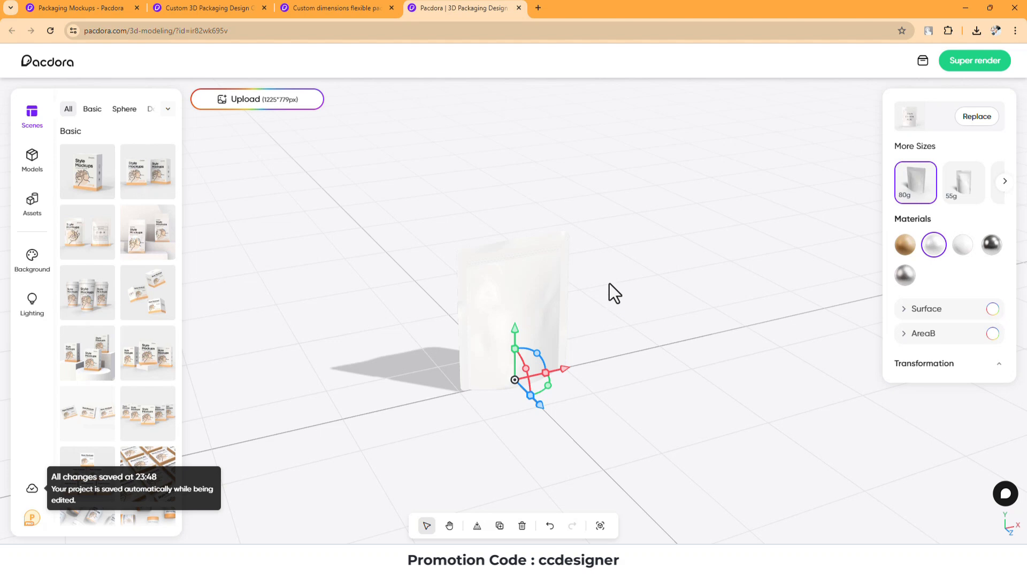
scroll(497, 344, "up", 5)
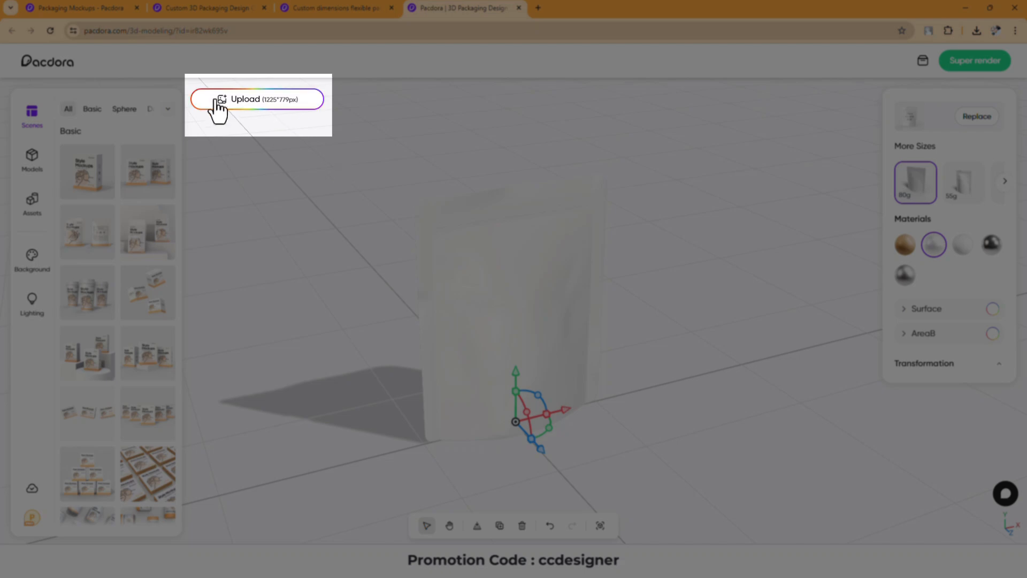
left_click(246, 101)
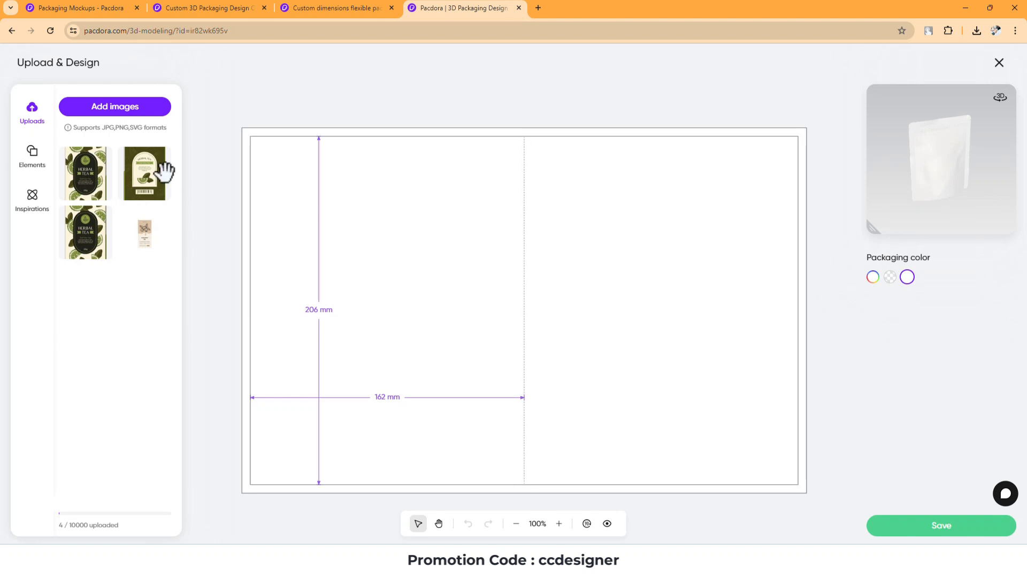
Upload the Untitled-2 Herbal Tea label artwork and align it with the edges of the dieline's left 162 x 206 mm panel
left_click(117, 103)
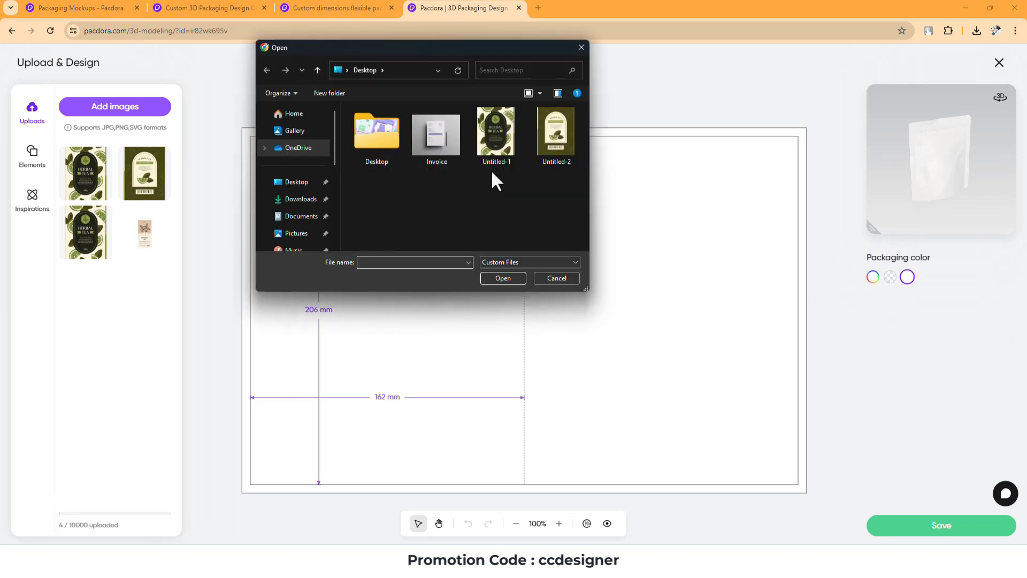
double_click(546, 148)
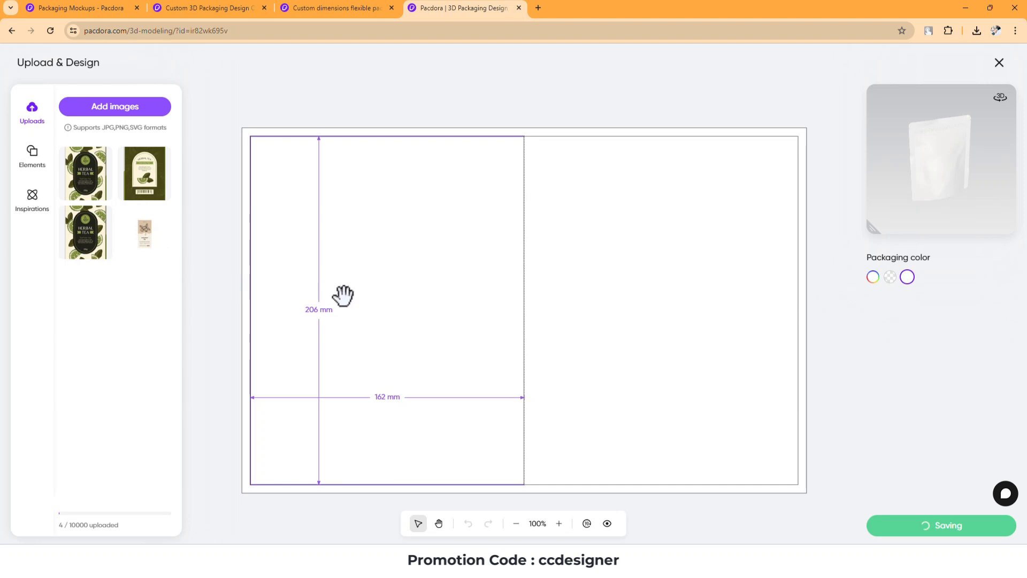
left_click_drag(422, 298, 383, 406)
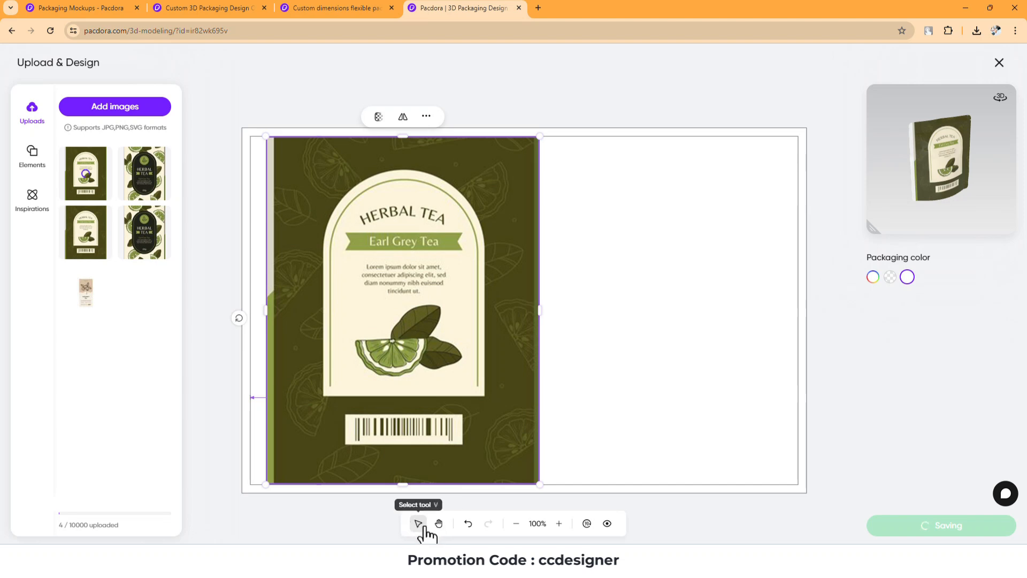
left_click(439, 524)
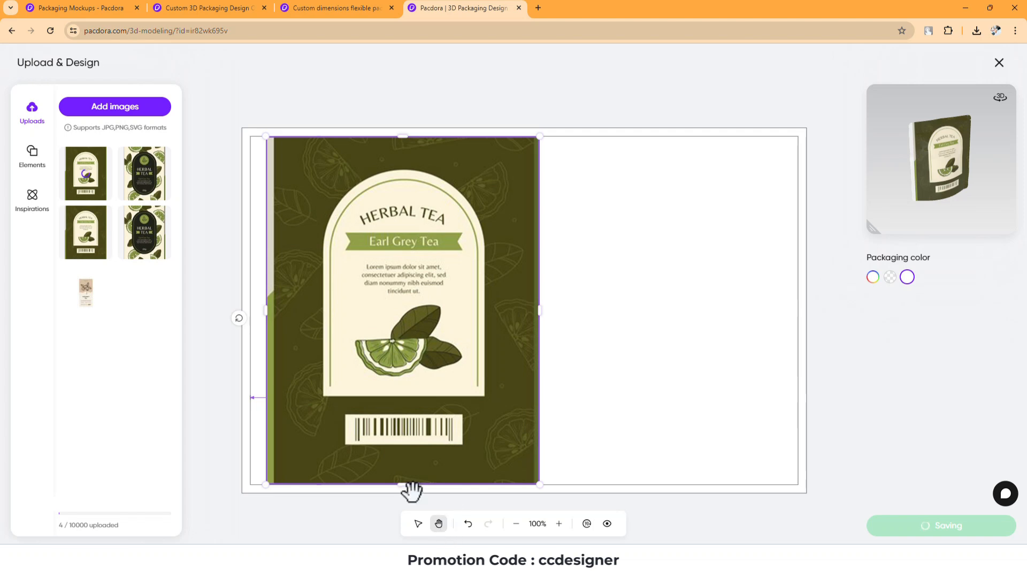
left_click_drag(516, 426, 389, 442)
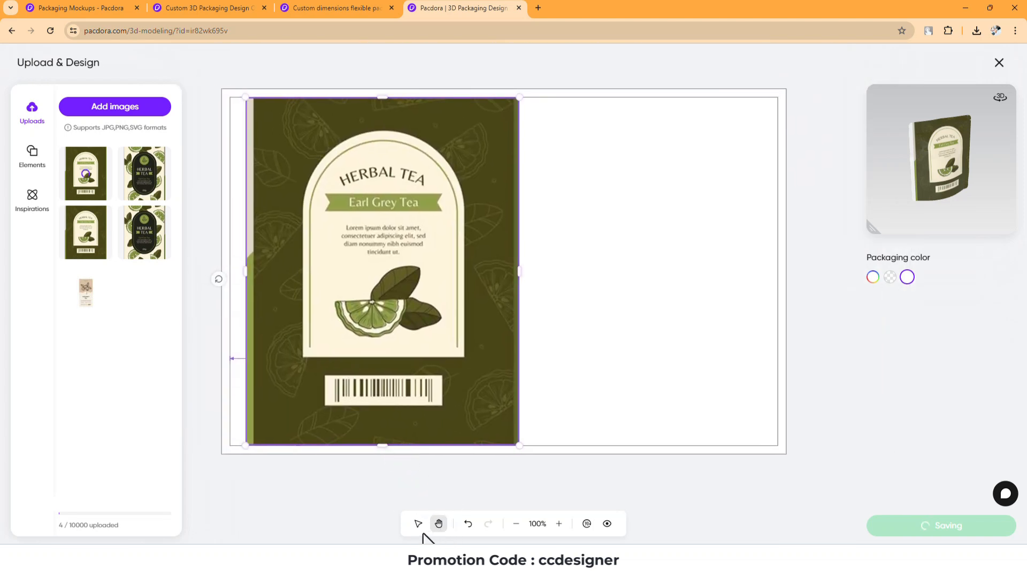
left_click(418, 525)
left_click_drag(380, 346, 366, 345)
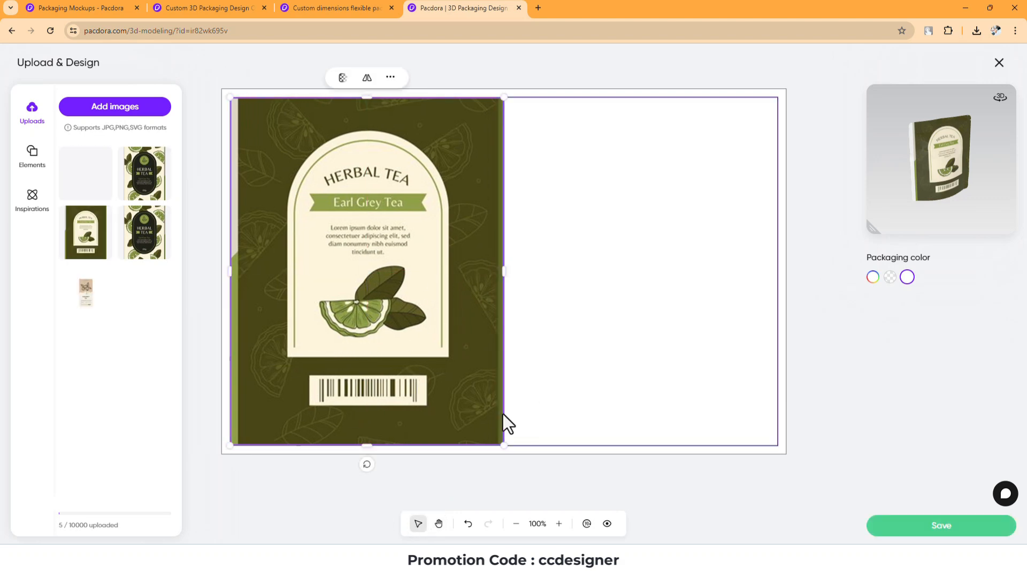
Test the canvas zoom and view rotation, returning the dieline to 100% and its upright orientation
left_click(558, 524)
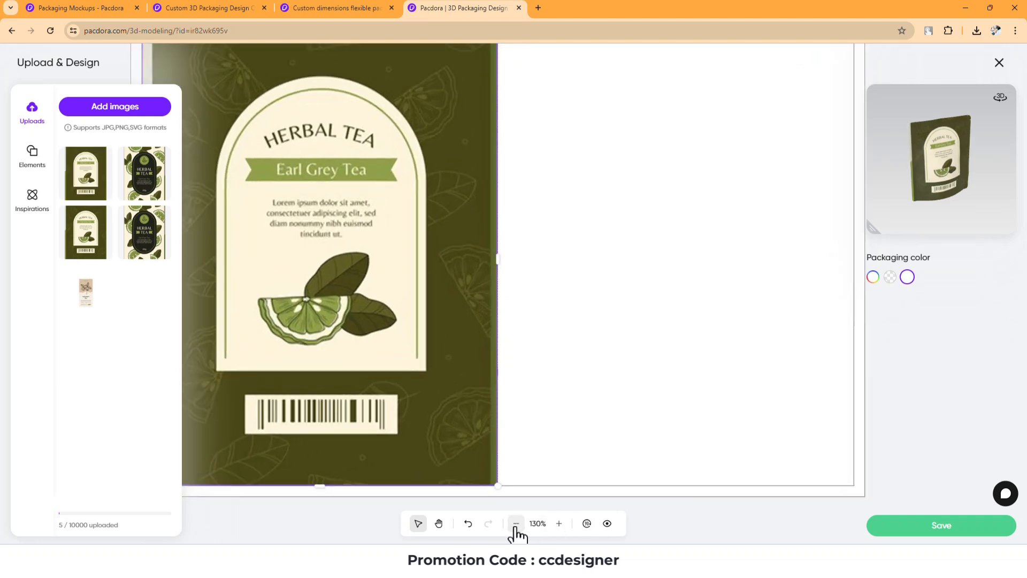
left_click(517, 523)
left_click(517, 524)
left_click(558, 524)
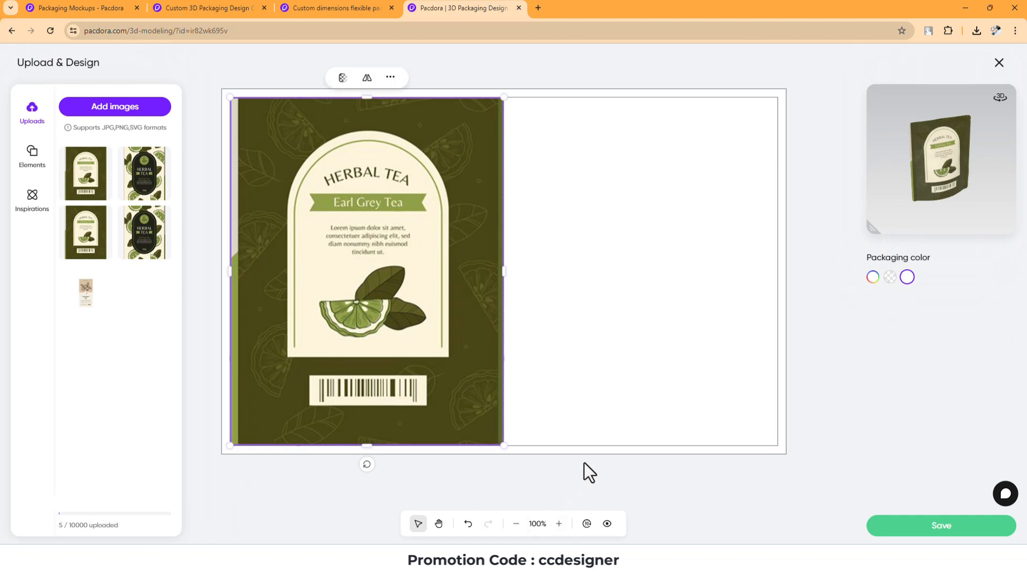
left_click(587, 523)
left_click(587, 524)
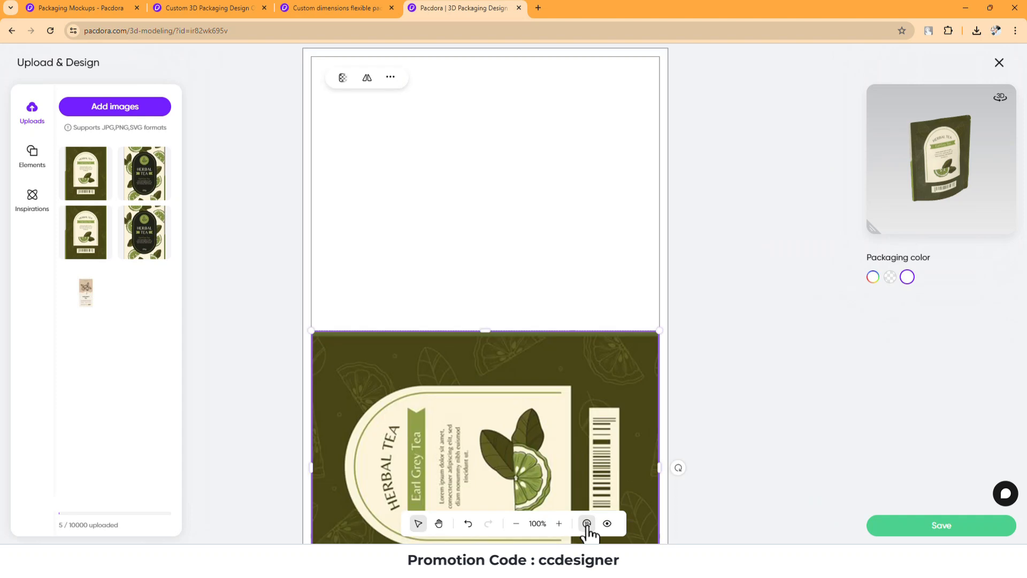
left_click(587, 525)
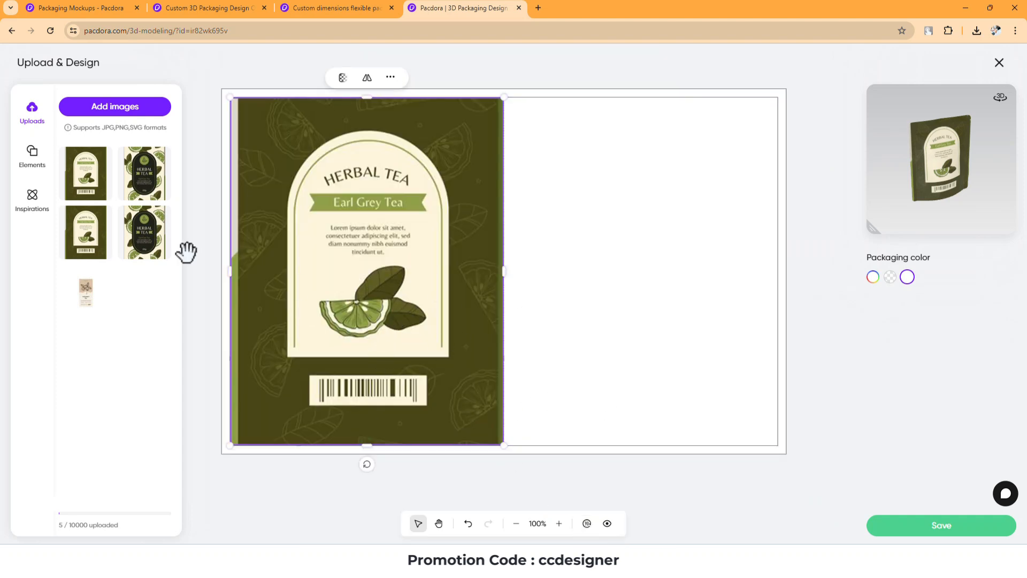
Add the uploaded black-oval Herbal Tea artwork and fit it onto the dieline's right panel
left_click(146, 174)
left_click_drag(523, 271, 640, 266)
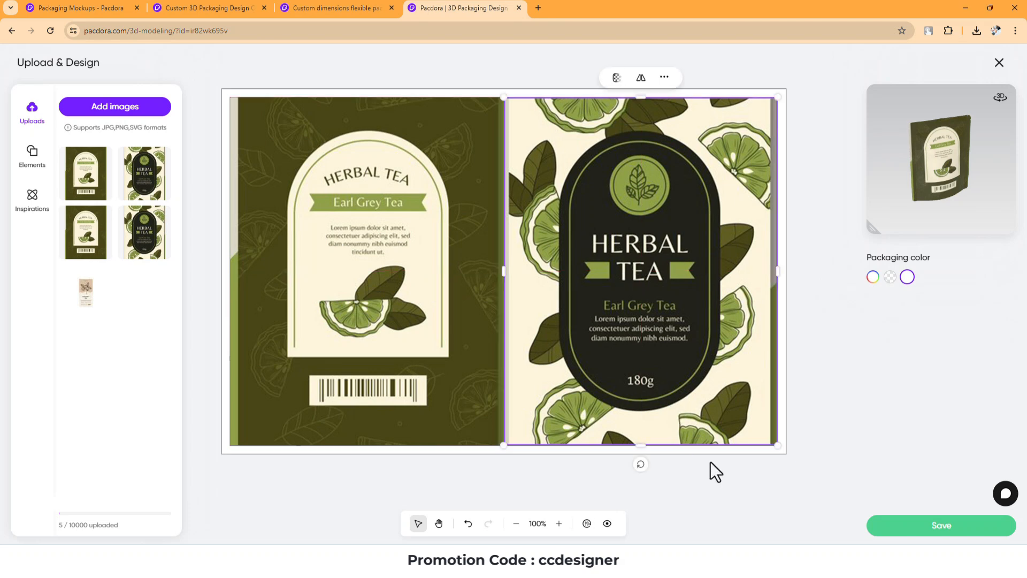
left_click(820, 469)
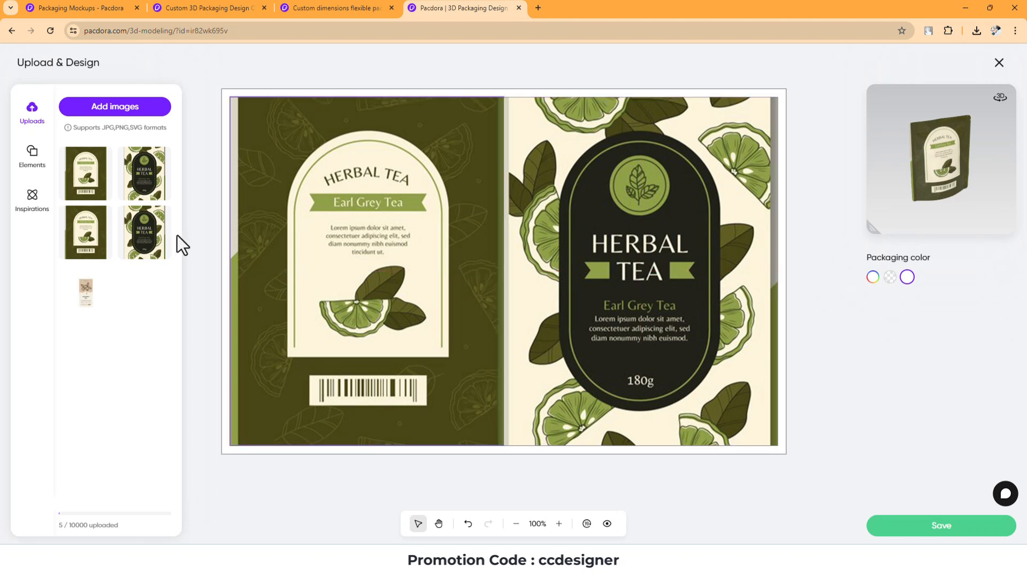
Add the flame packaging symbol from the Elements library to the pouch artwork
left_click(32, 170)
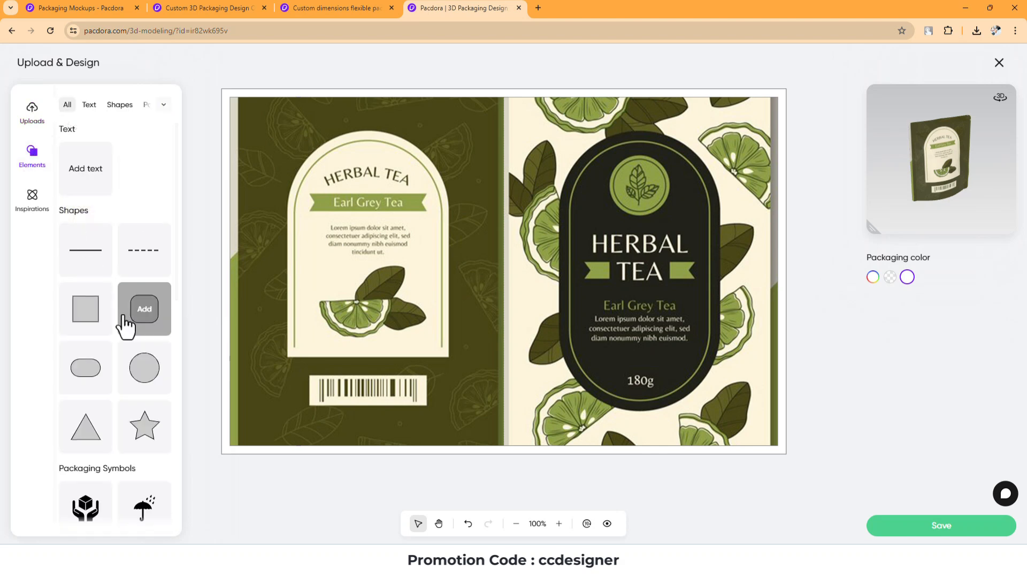
scroll(126, 324, "down", 5)
scroll(124, 326, "down", 3)
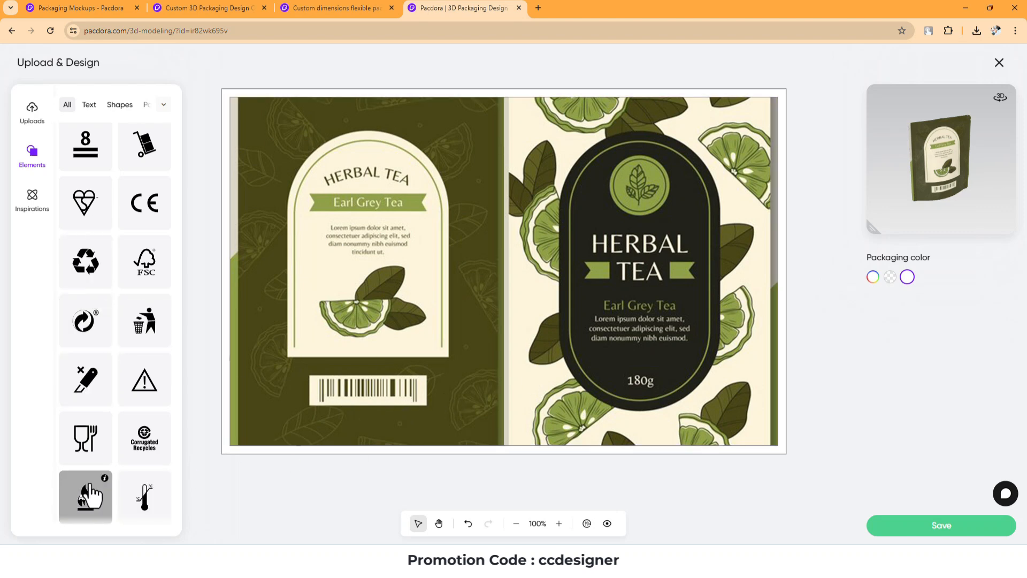
left_click(86, 490)
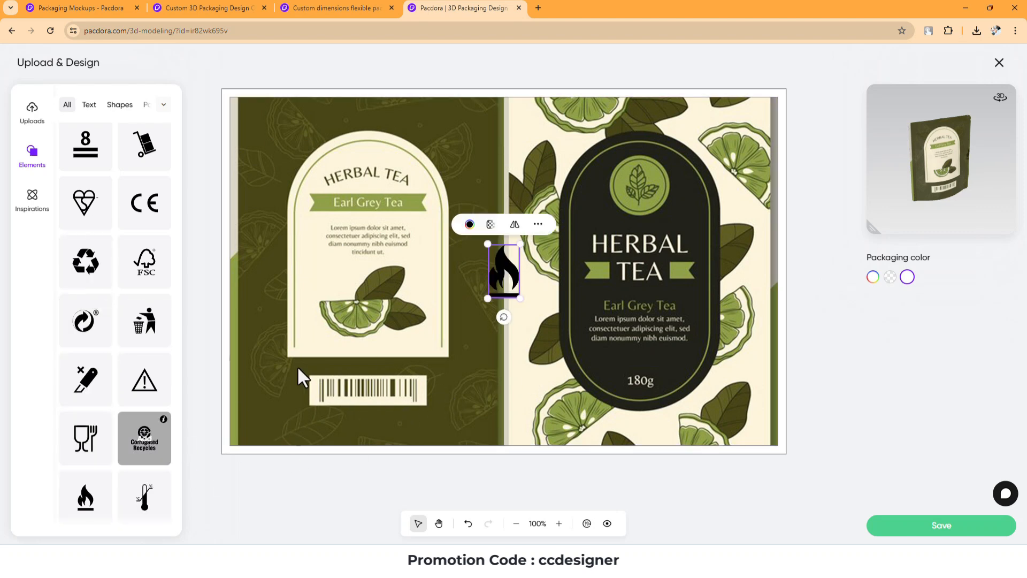
Recolor the flame symbol to the recommended cream #fef5dc and place it right of the barcode on the left panel
left_click(469, 224)
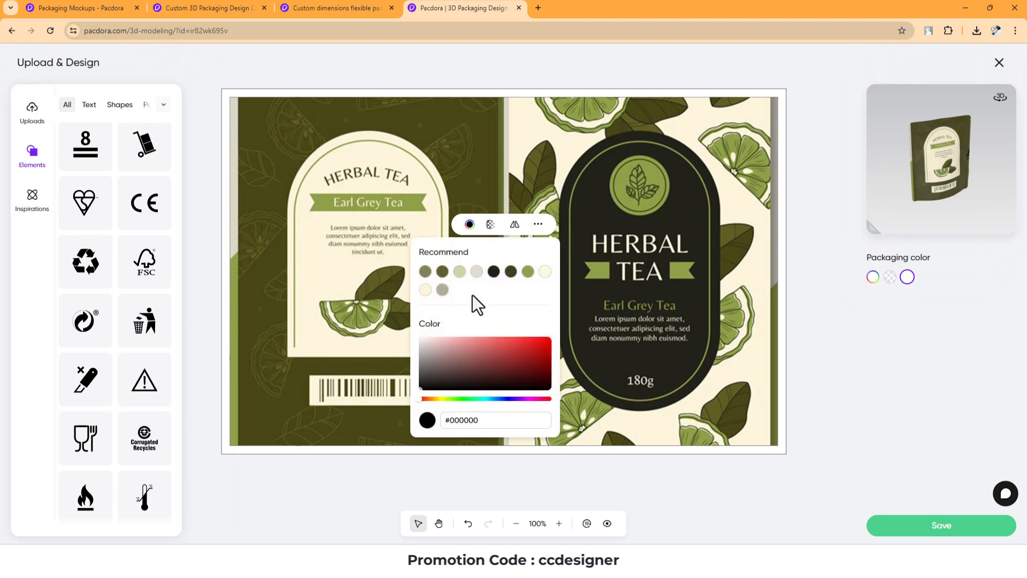
left_click_drag(450, 347, 399, 325)
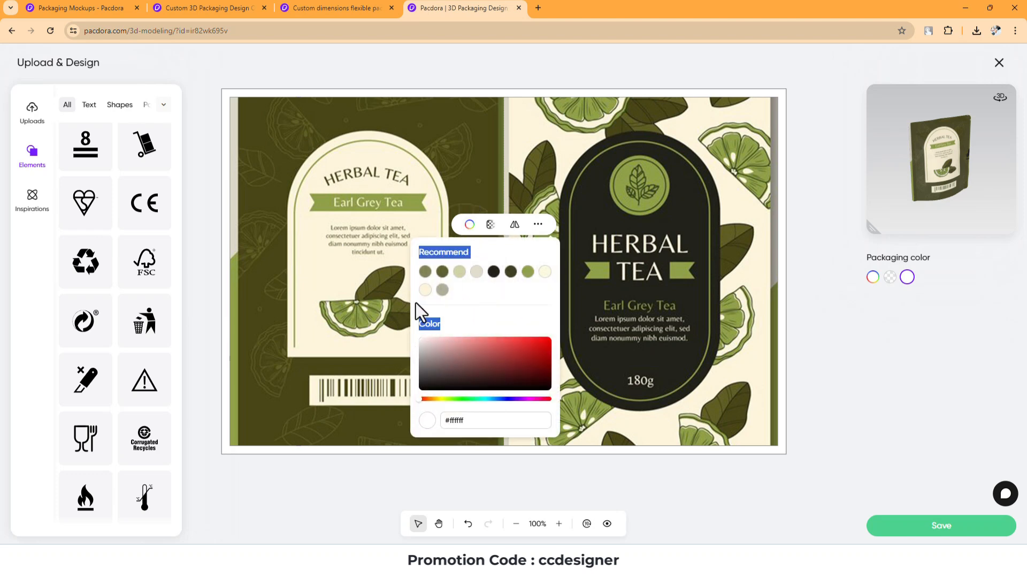
left_click(425, 289)
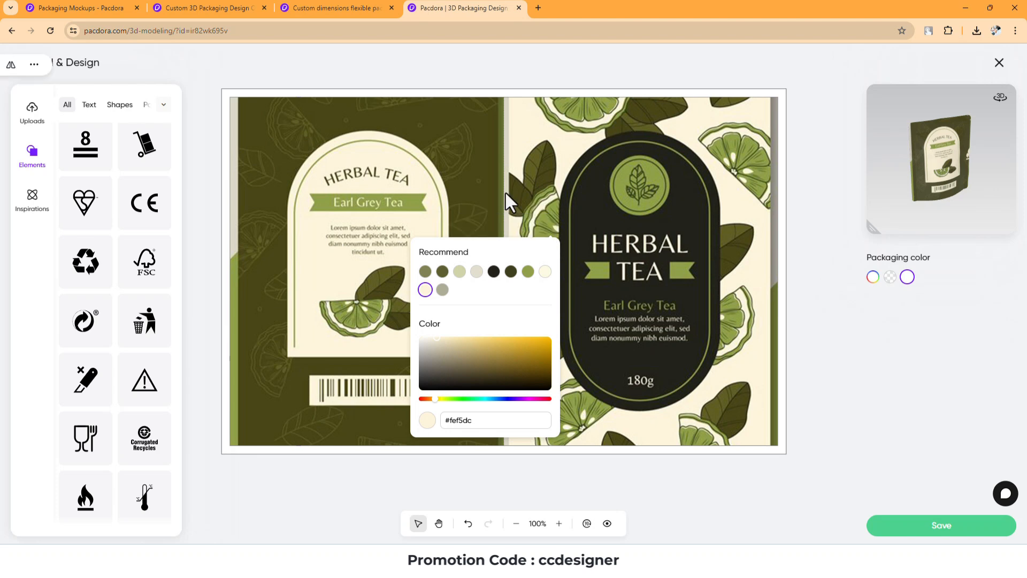
left_click(505, 193)
left_click(492, 270)
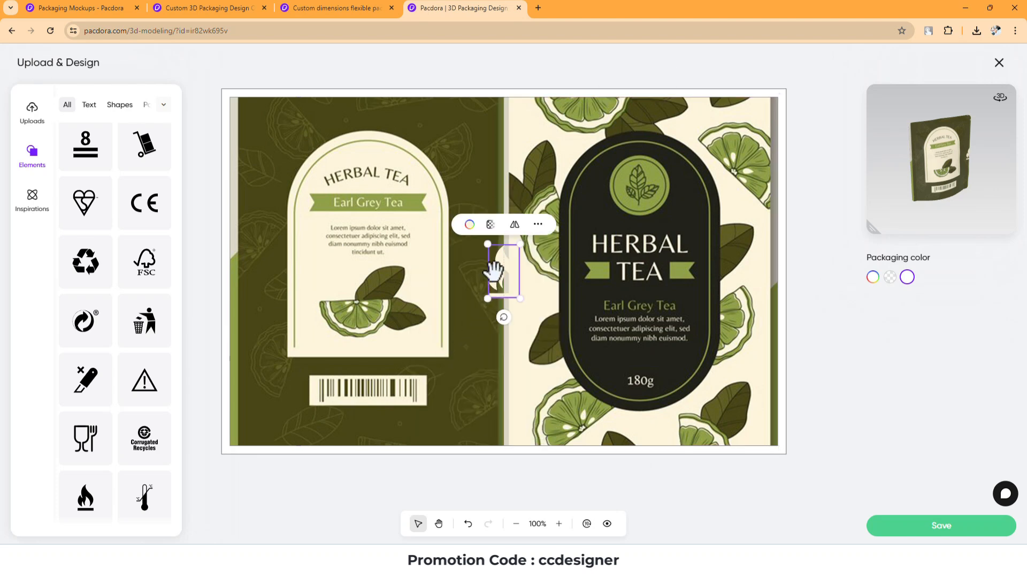
left_click_drag(492, 271, 448, 394)
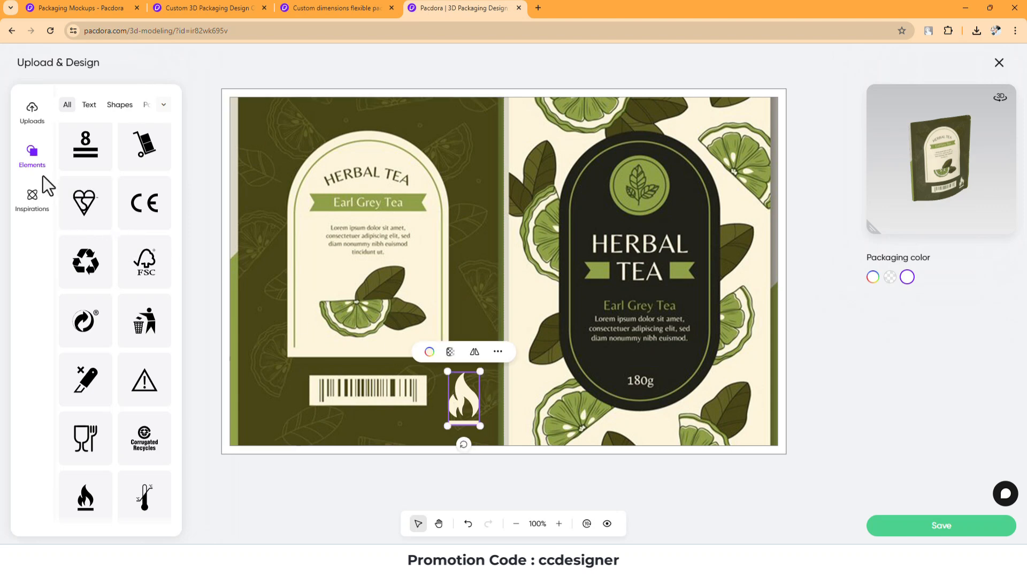
Browse the ready-made patterns and inspiration designs available for the pouch artwork
left_click(34, 203)
left_click(33, 205)
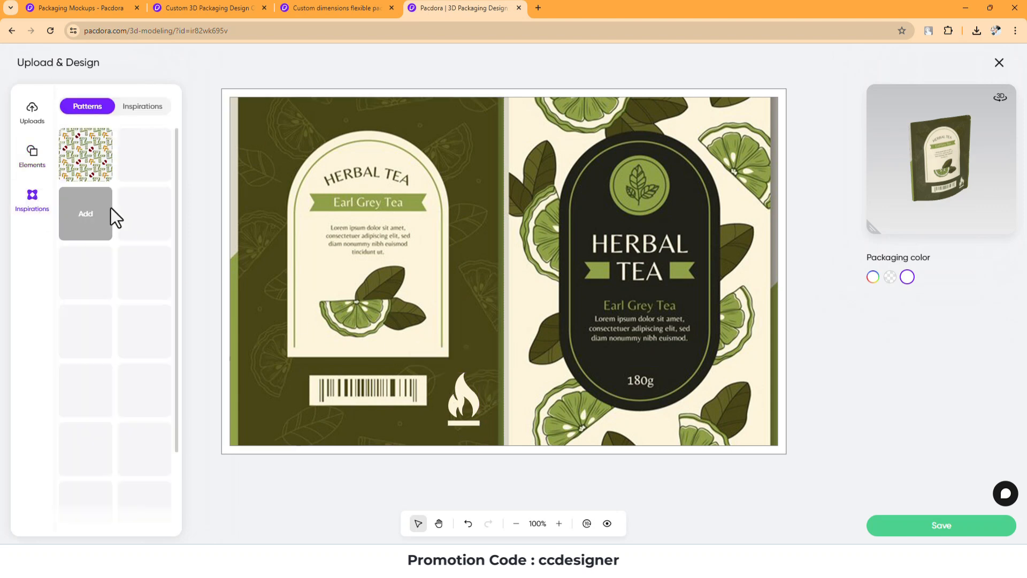
mouse_move(117, 220)
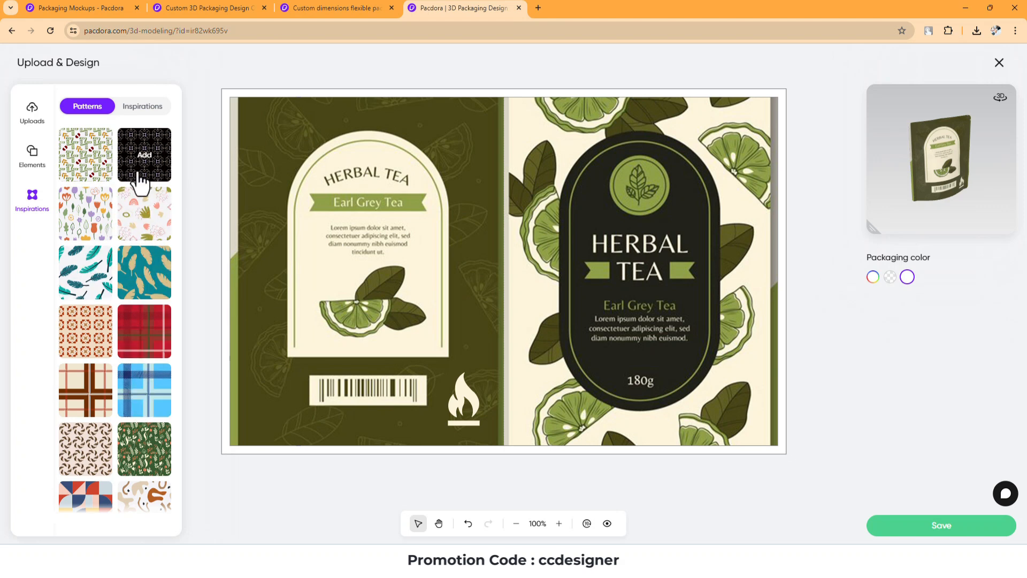
left_click(140, 110)
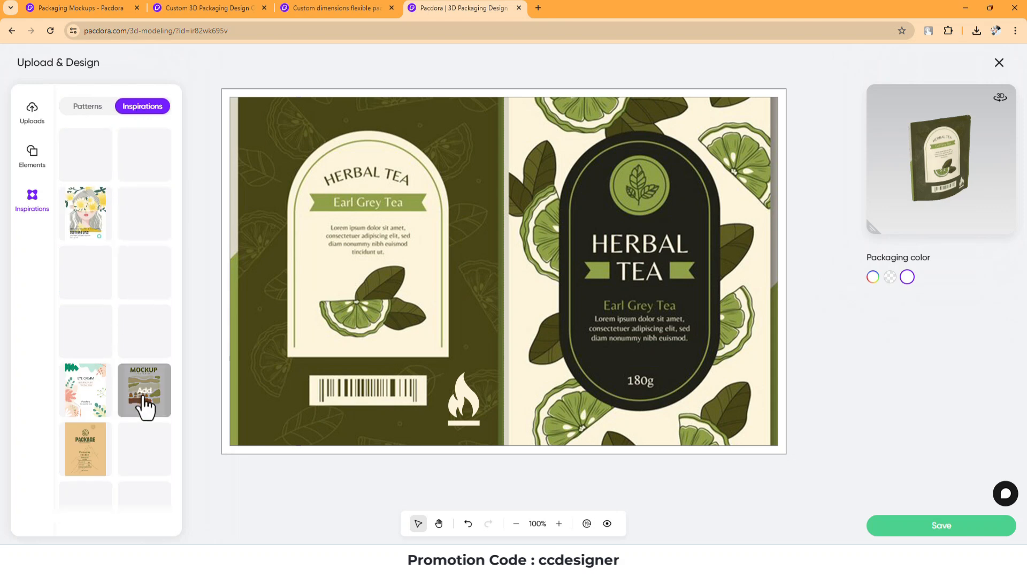
scroll(156, 428, "down", 5)
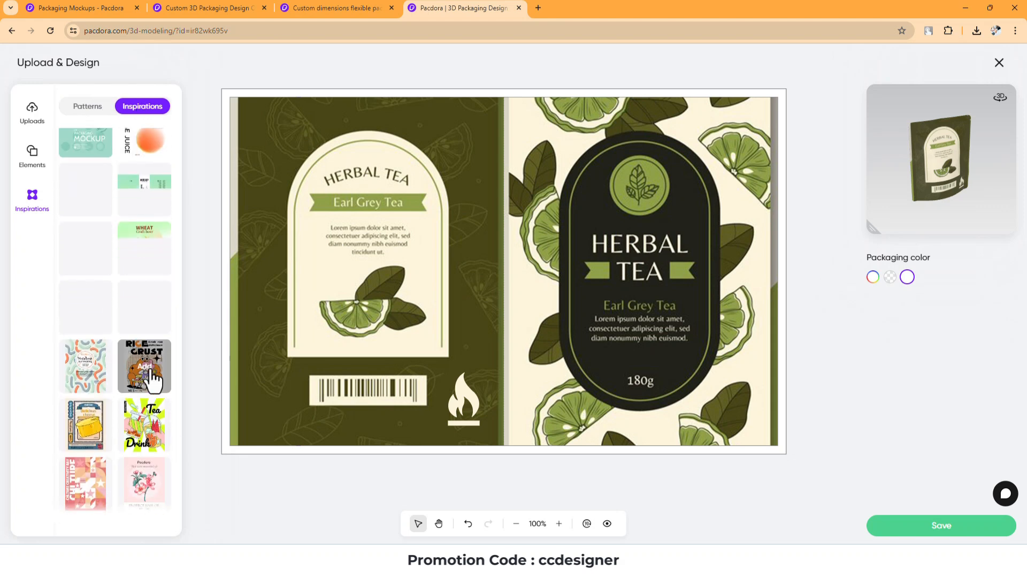
scroll(153, 381, "down", 3)
scroll(94, 284, "up", 8)
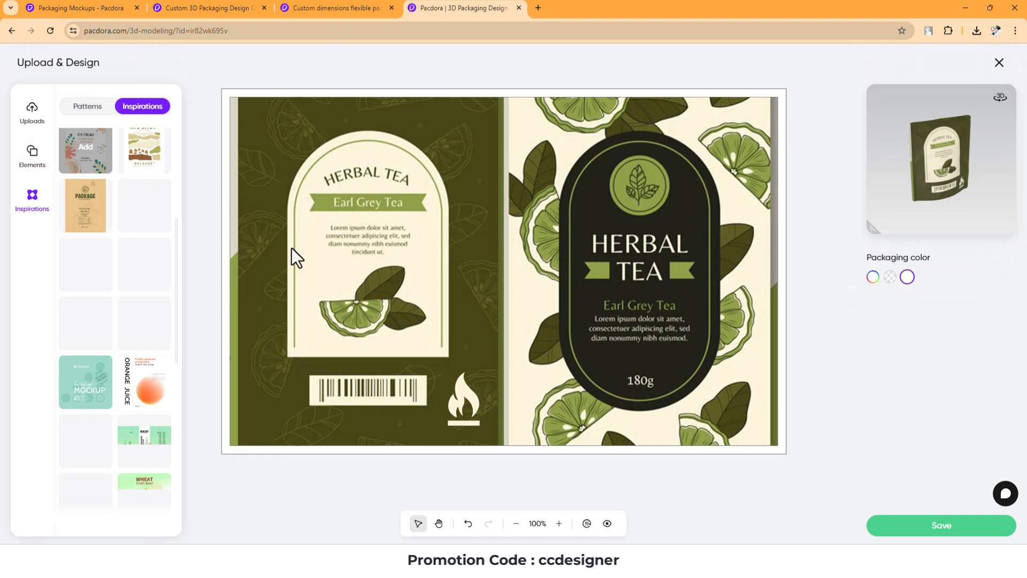
Save the artwork to the 3D pouch and orbit the model to inspect its black-oval Herbal Tea side
left_click(927, 529)
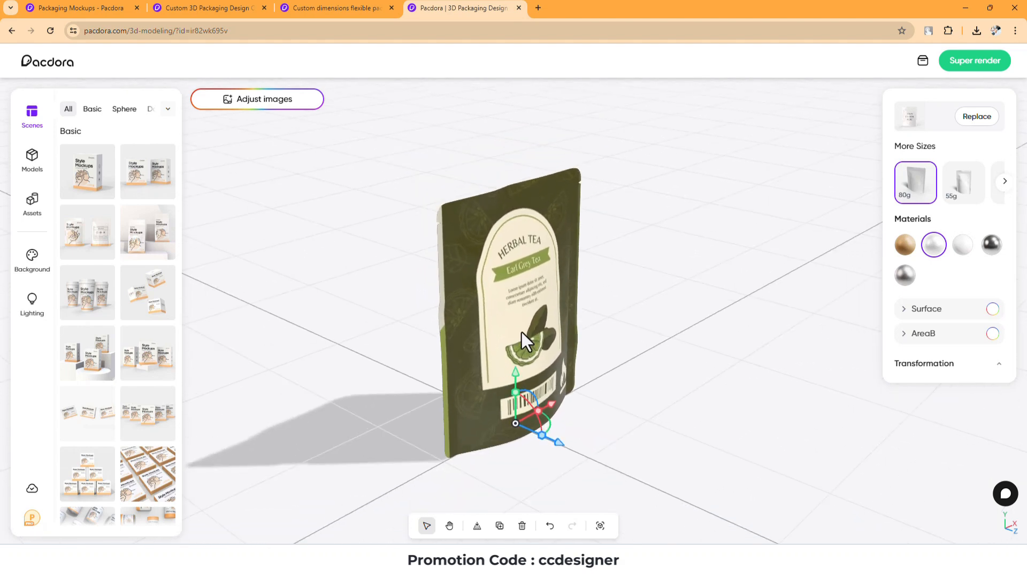
left_click_drag(521, 331, 668, 233)
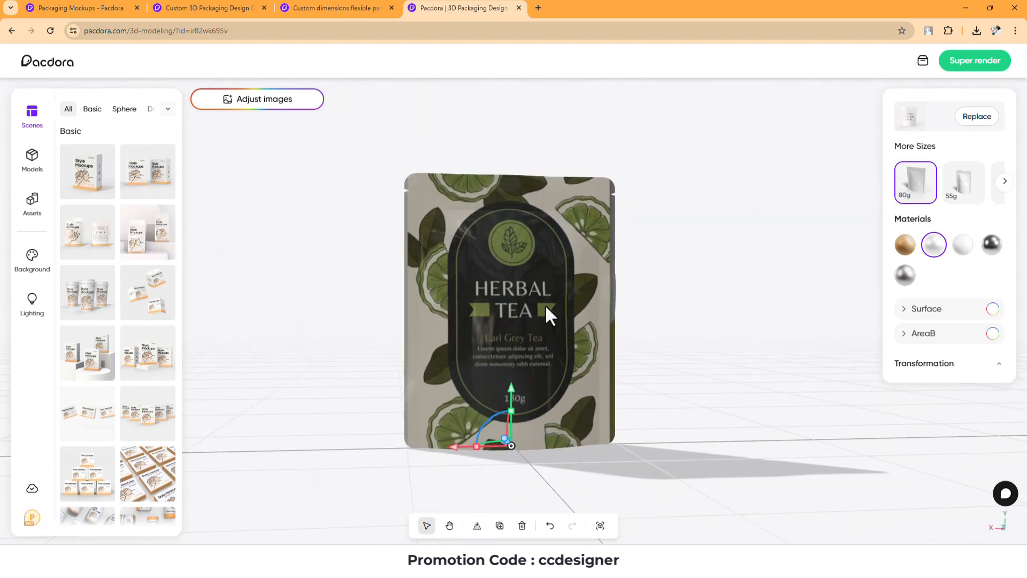
left_click_drag(521, 331, 507, 259)
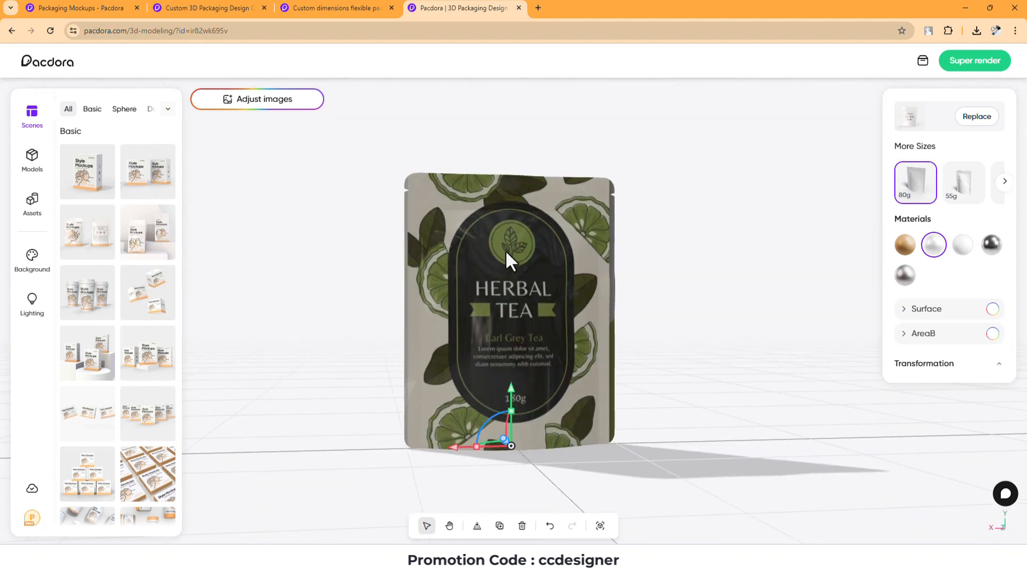
Browse the scene templates, including the Basic set and the full category list, and return to all scenes
scroll(126, 381, "down", 10)
scroll(129, 381, "up", 10)
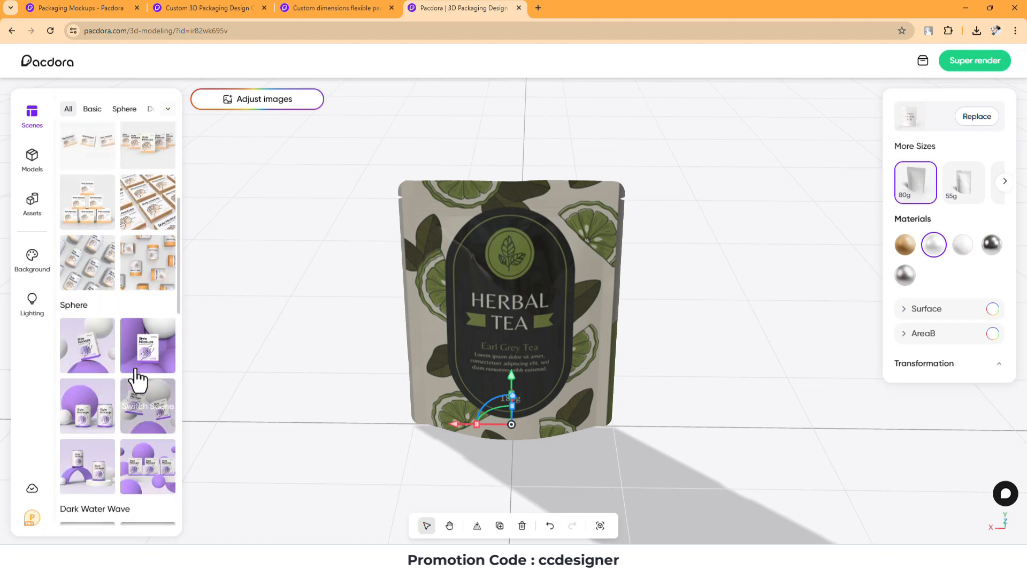
scroll(133, 229, "up", 3)
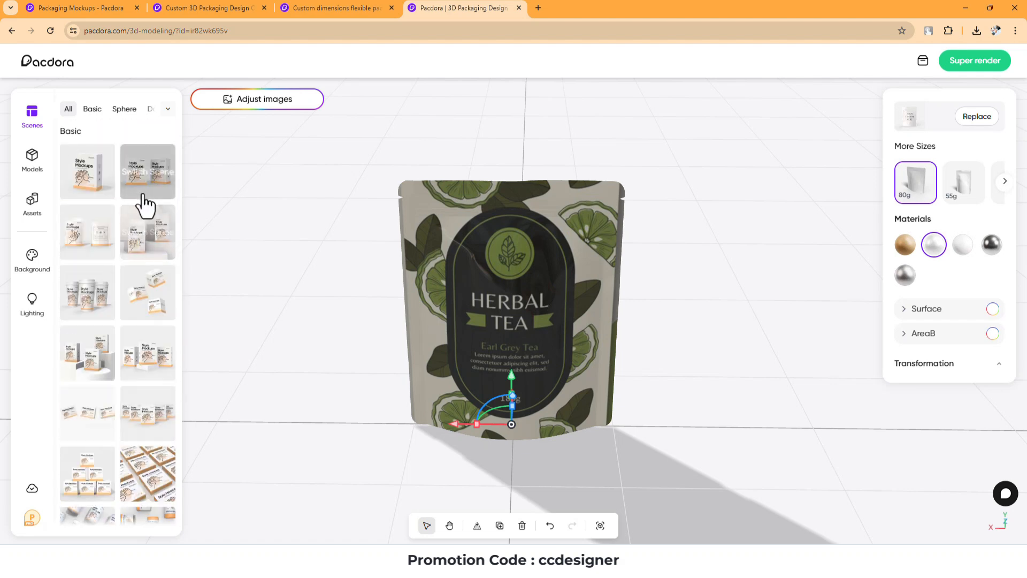
scroll(152, 236, "down", 1)
scroll(159, 248, "down", 3)
left_click(96, 111)
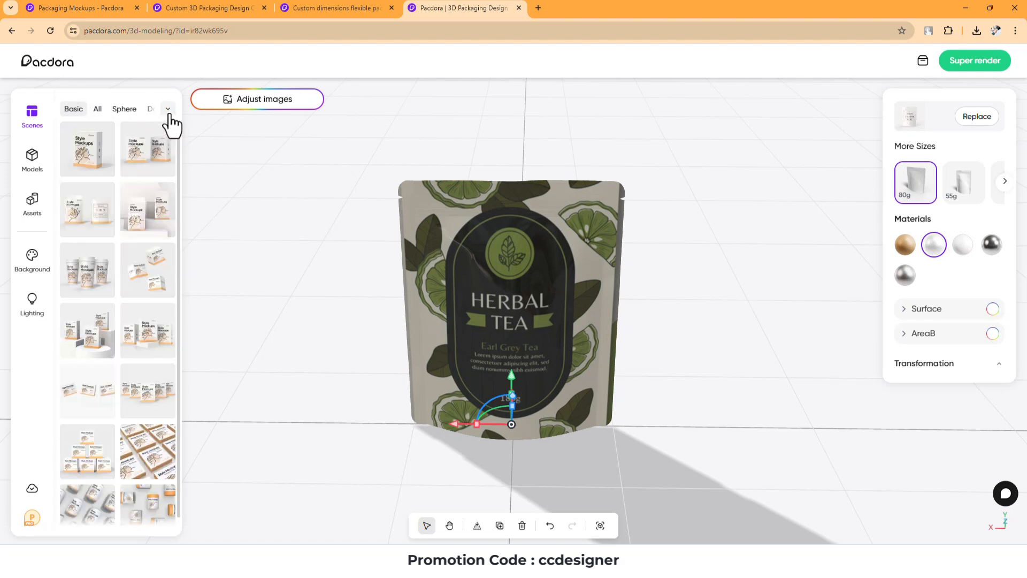
left_click(169, 113)
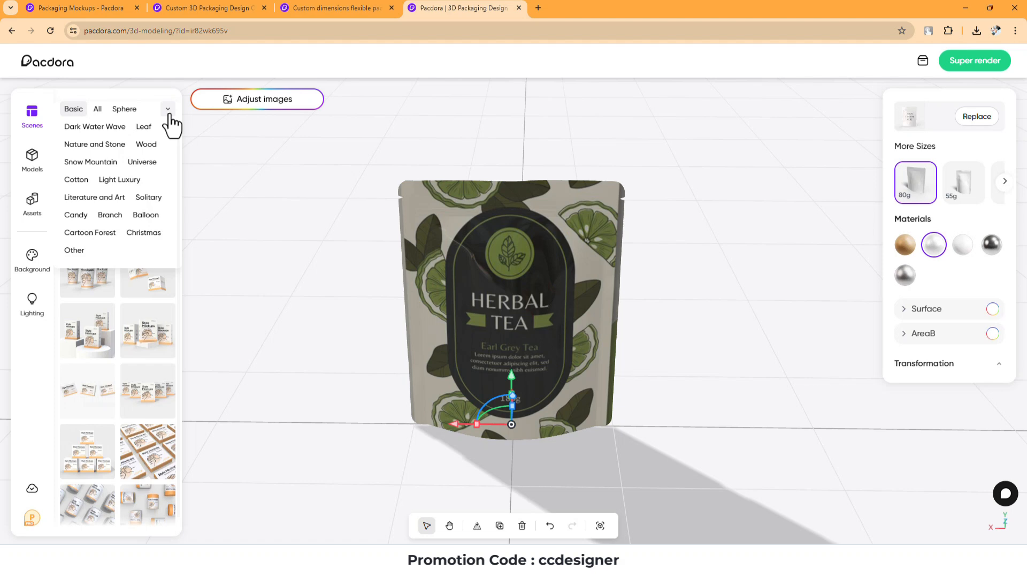
left_click(98, 110)
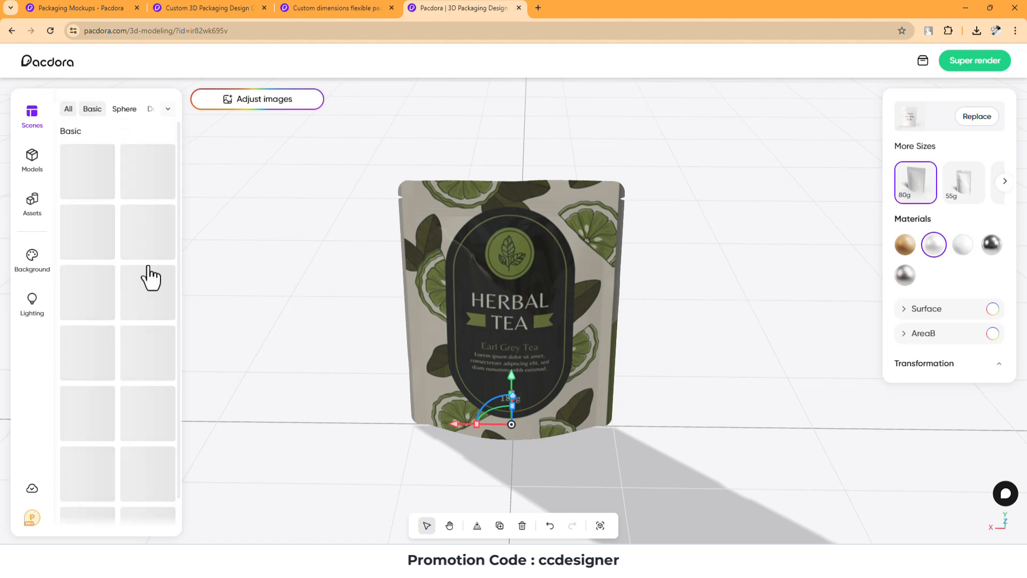
Browse the model library, the saved personal models and the shape assets available for the scene
left_click(33, 170)
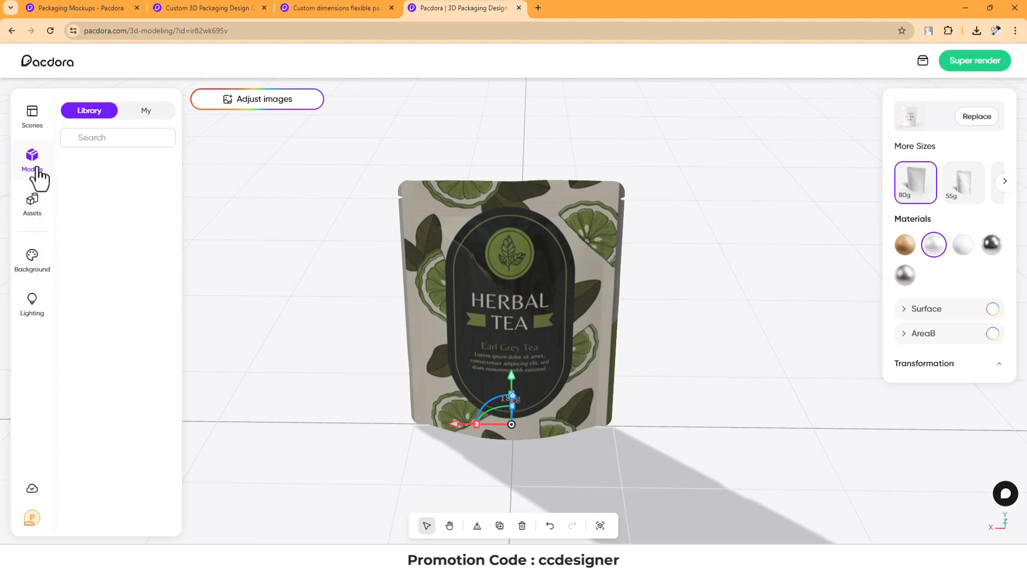
left_click(146, 110)
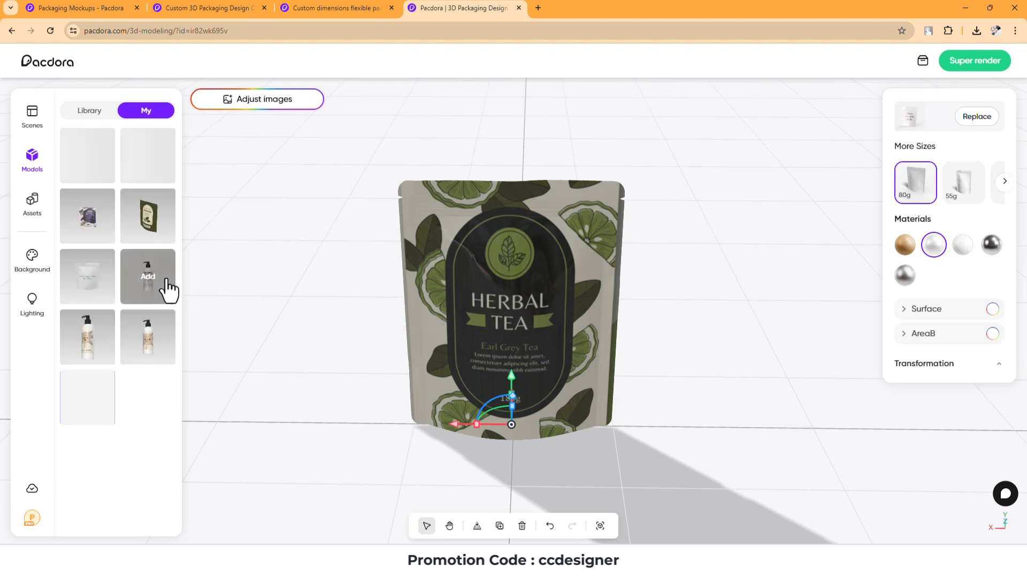
left_click(50, 205)
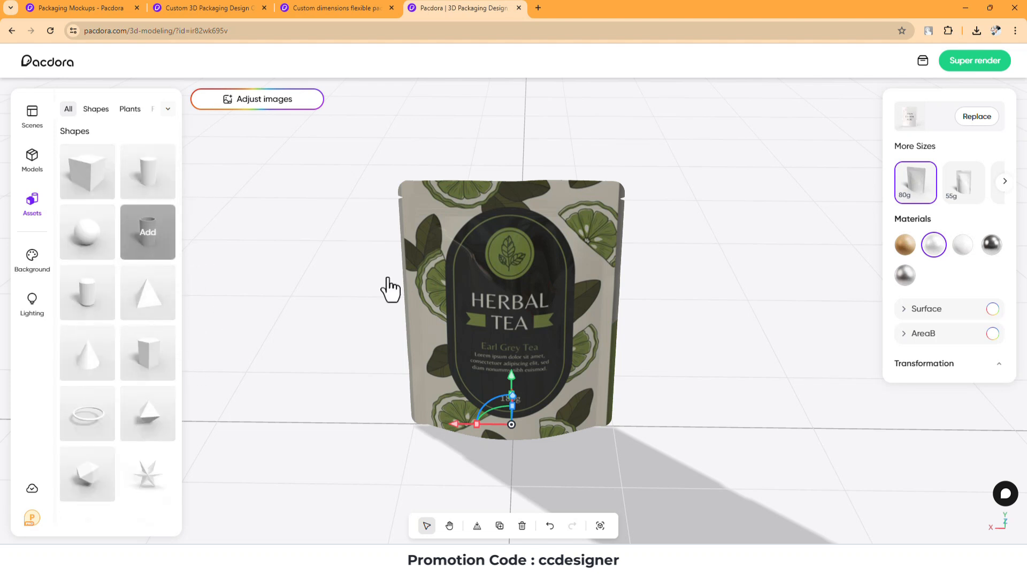
Set the scene's background to a warm grey-brown solid color, #8c847b, after trying purple #8465a3
left_click(32, 263)
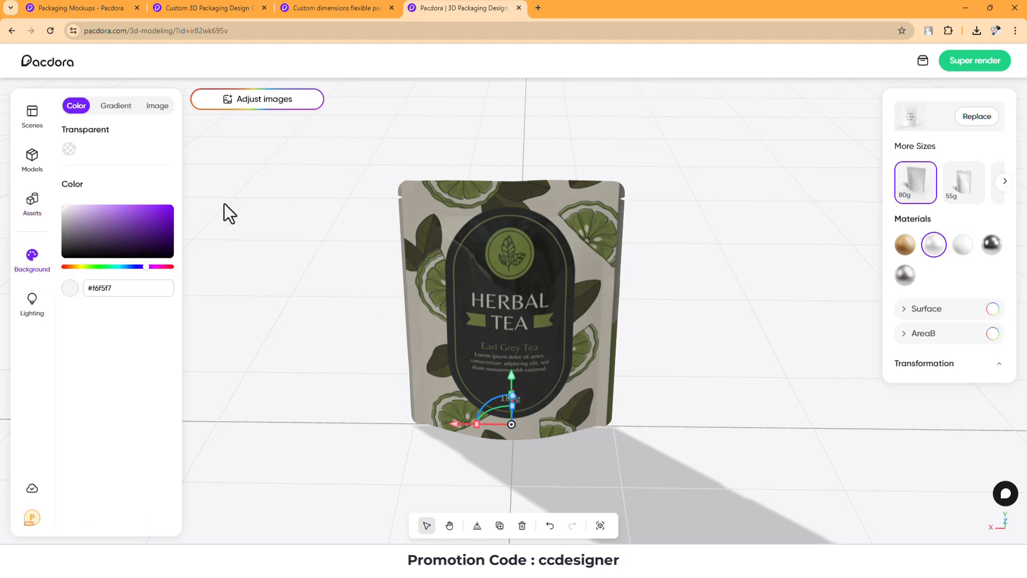
left_click_drag(496, 294, 557, 259)
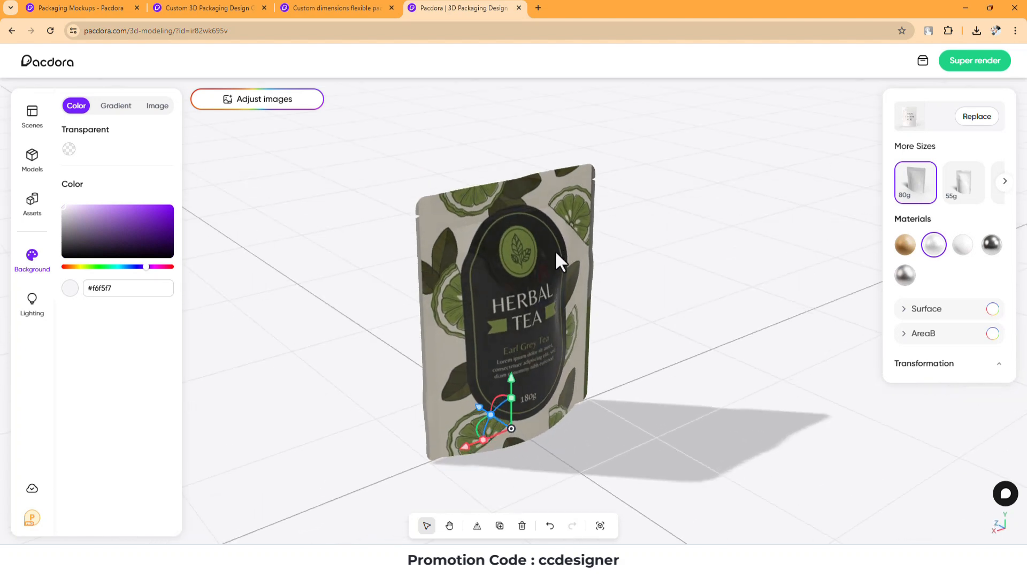
mouse_move(103, 219)
left_mouse_down()
mouse_move(89, 218)
mouse_move(125, 222)
mouse_move(105, 223)
left_mouse_up()
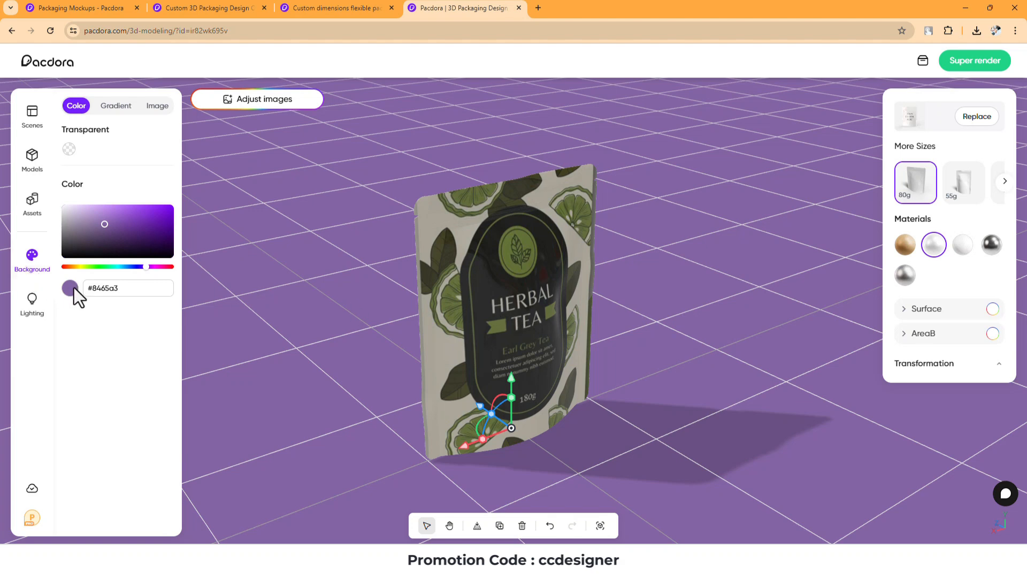
left_click_drag(102, 224, 71, 222)
left_click_drag(145, 270, 71, 272)
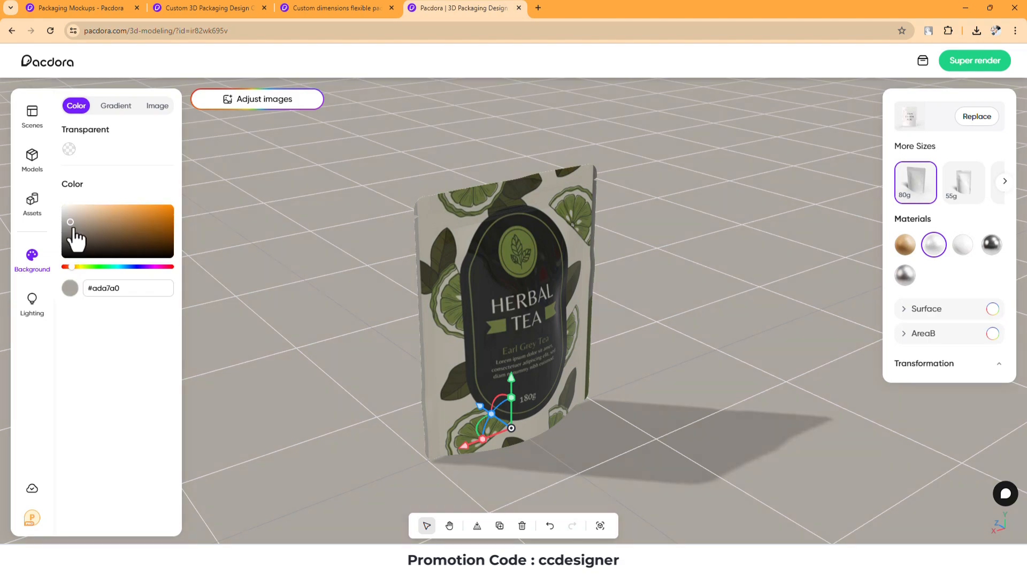
left_click_drag(70, 222, 76, 229)
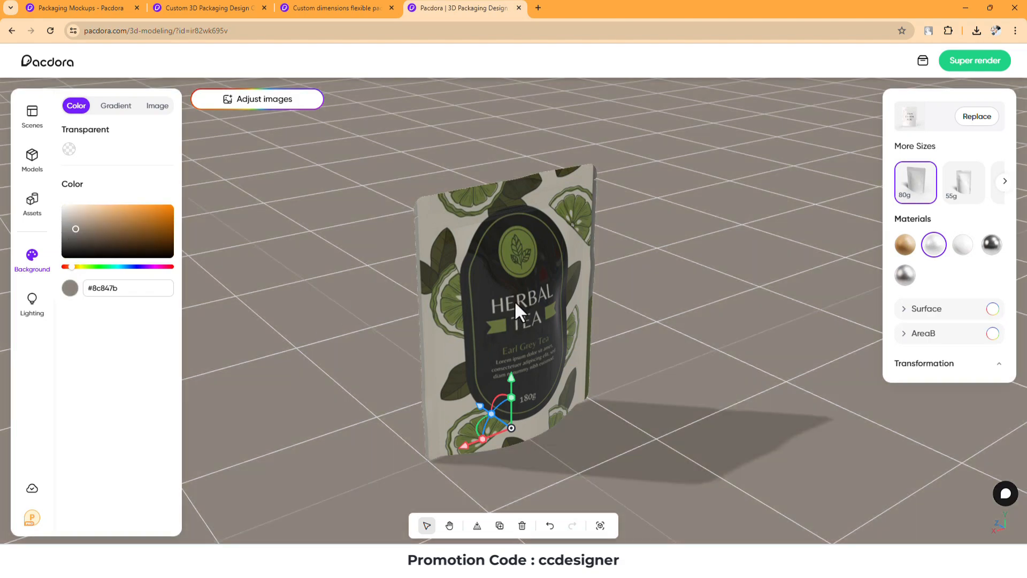
Try the Silky moonlight and Skyfire sunset lighting presets on the pouch, and apply Evening sun
left_click_drag(515, 300, 8, 316)
left_click(33, 309)
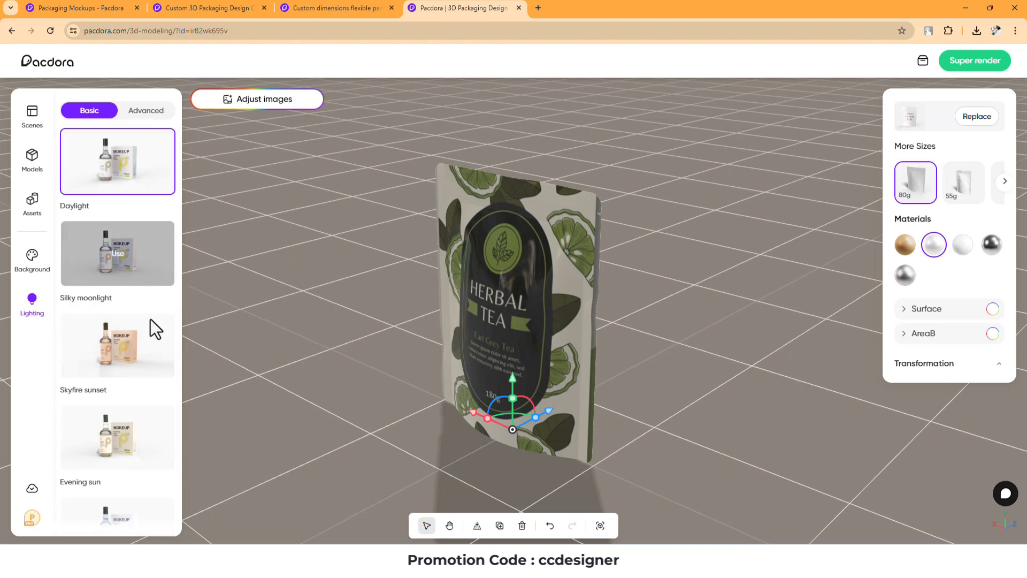
left_click(123, 253)
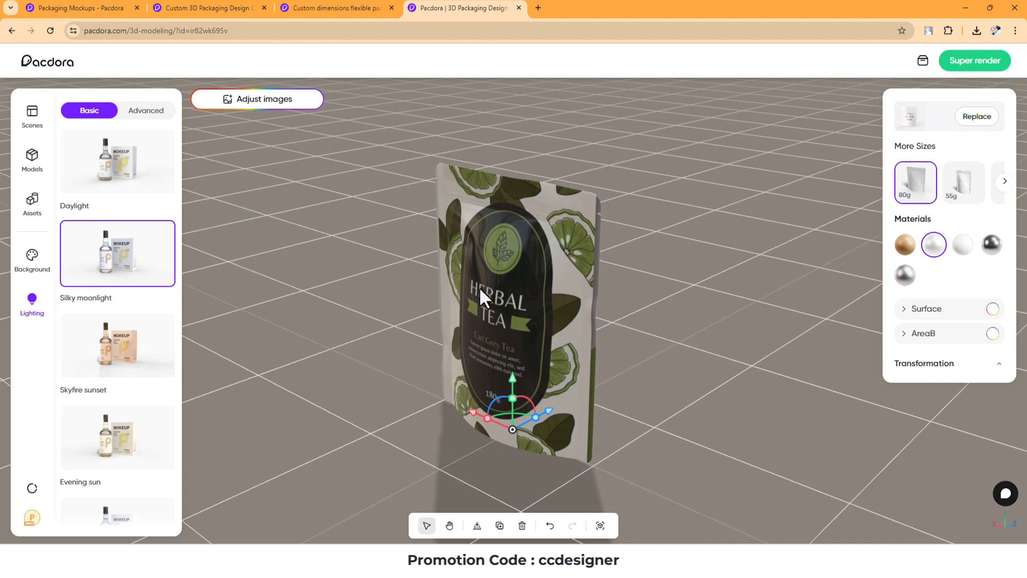
left_click(121, 353)
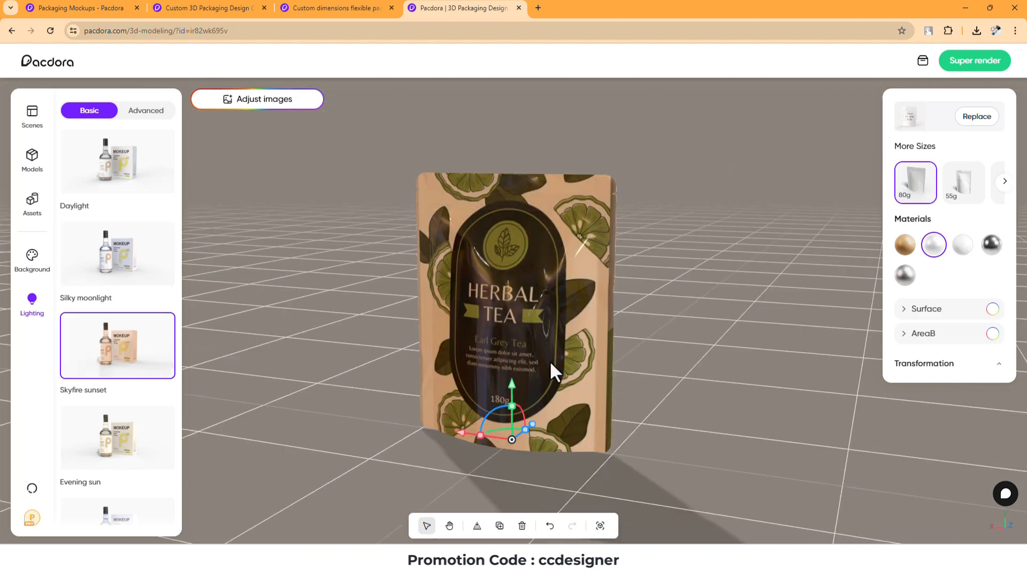
left_click(146, 442)
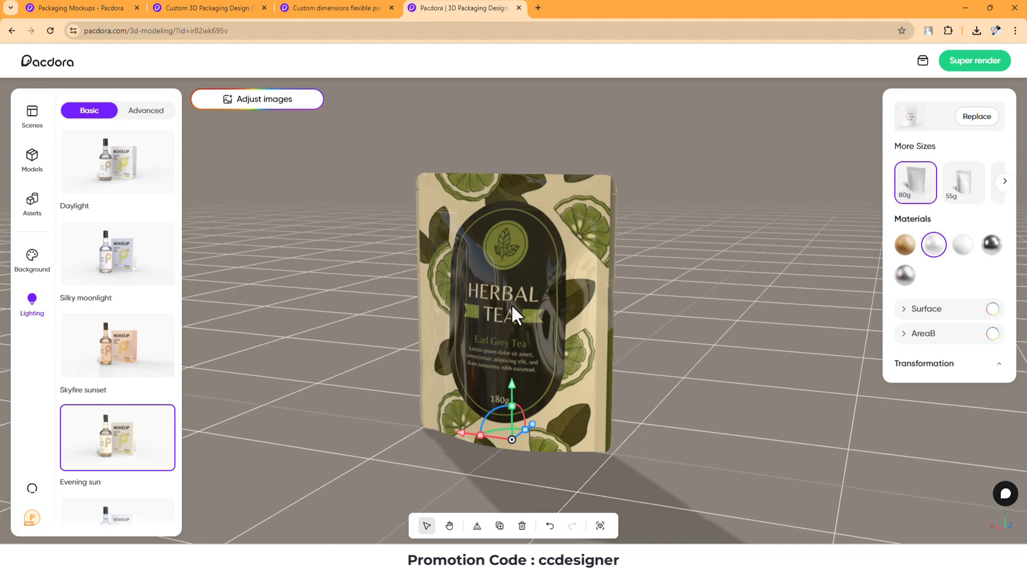
Compare the pouch's materials, including kraft, apply the dark shiny metallic one and inspect its reflections from another angle
left_click(906, 276)
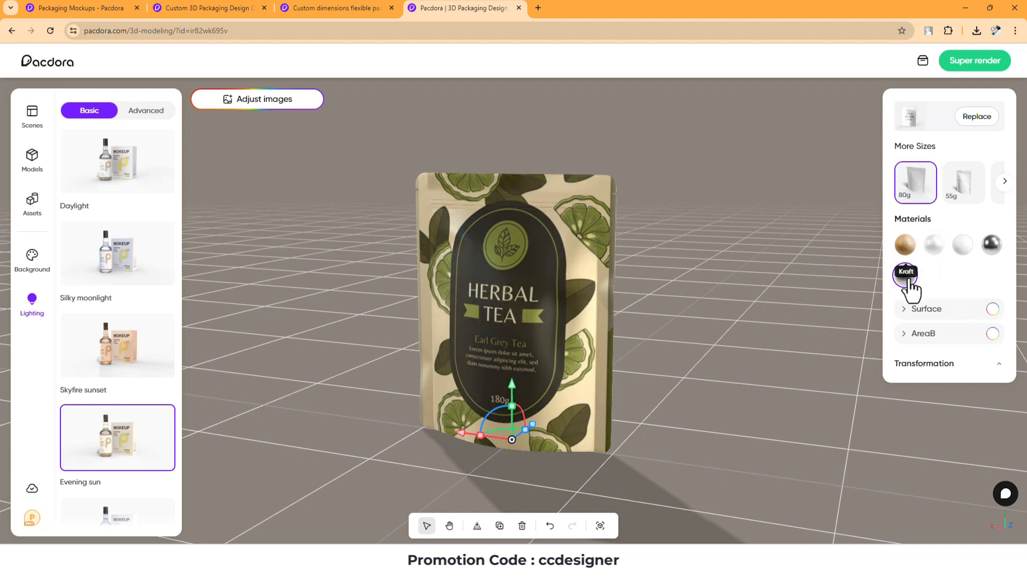
left_click(904, 245)
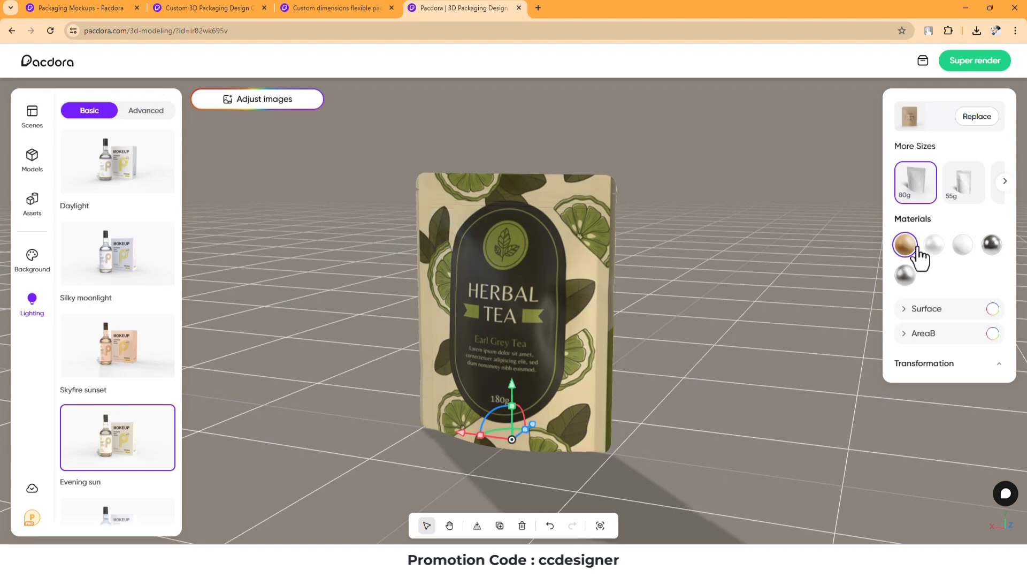
left_click(934, 246)
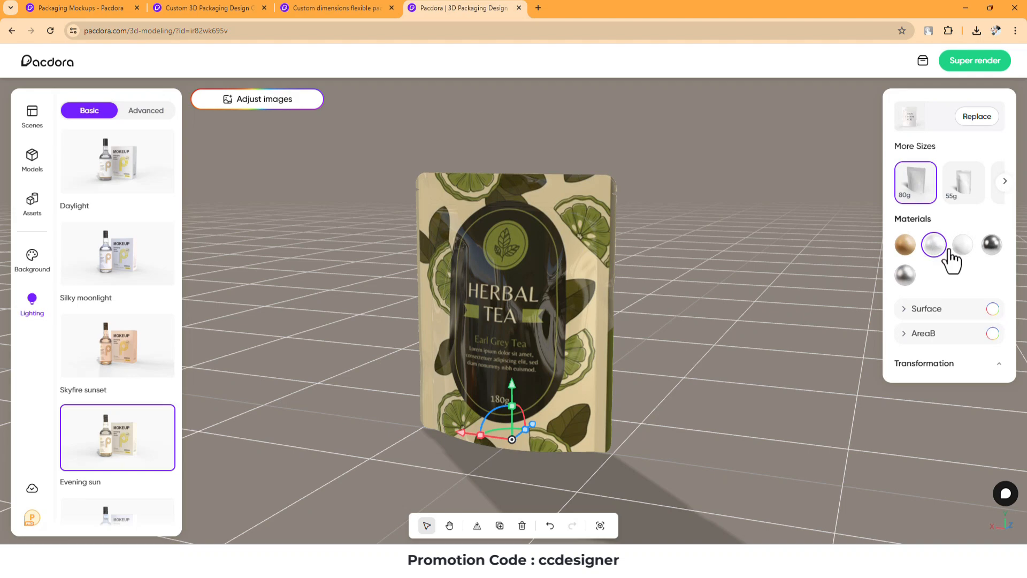
left_click(991, 246)
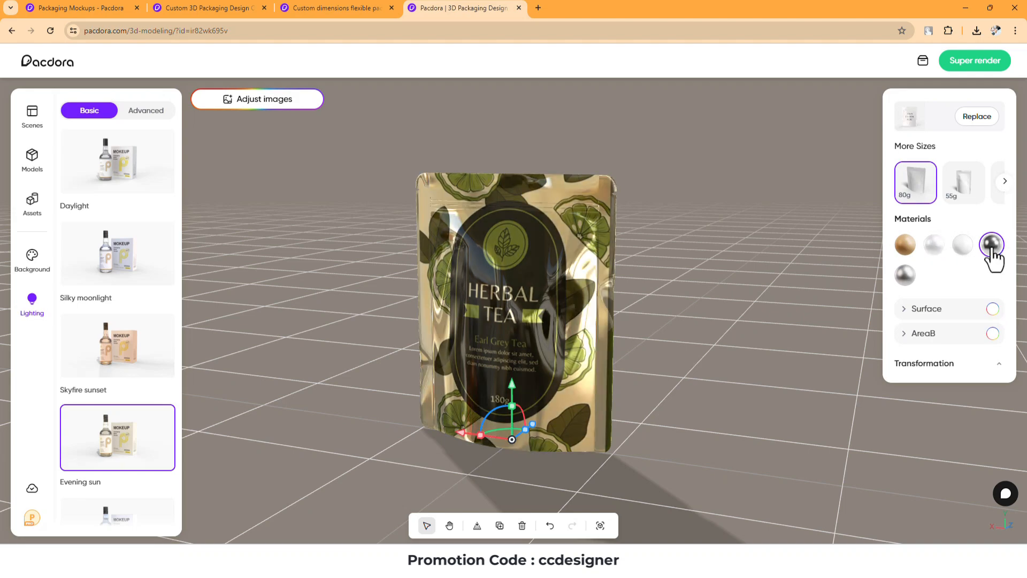
left_click_drag(521, 256, 589, 183)
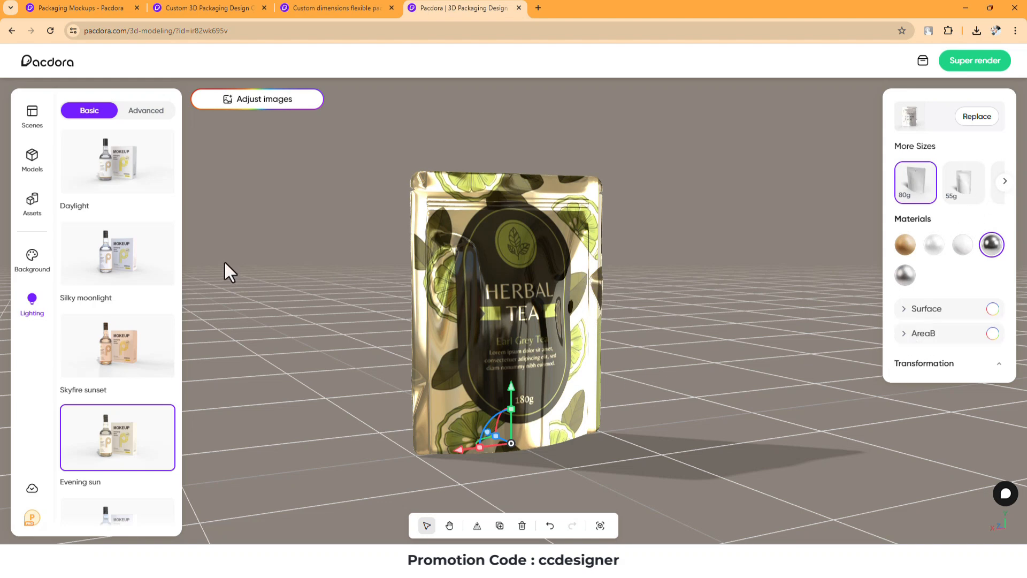
Darken the scene's background color to #706b65
left_click(997, 58)
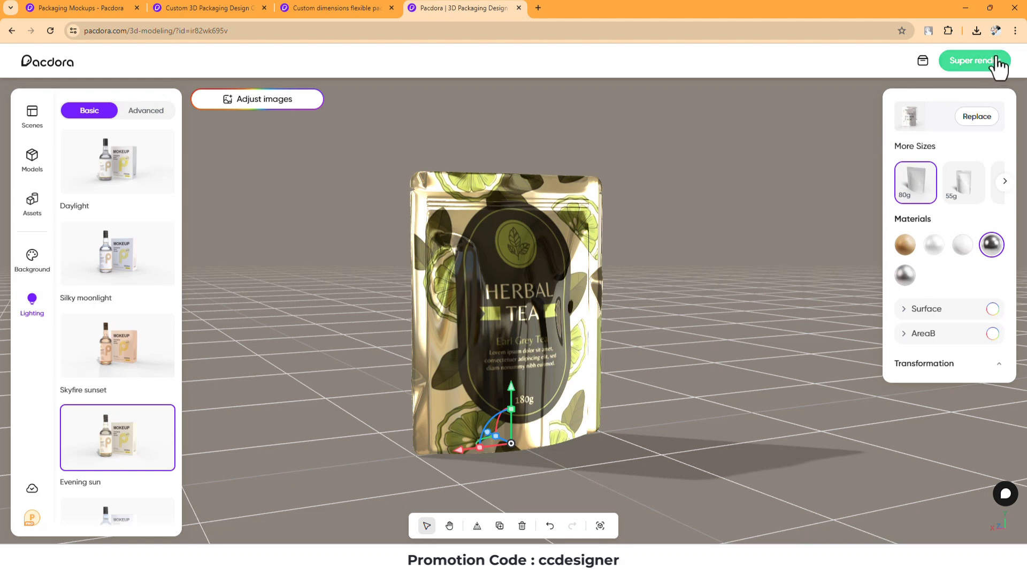
left_click(33, 265)
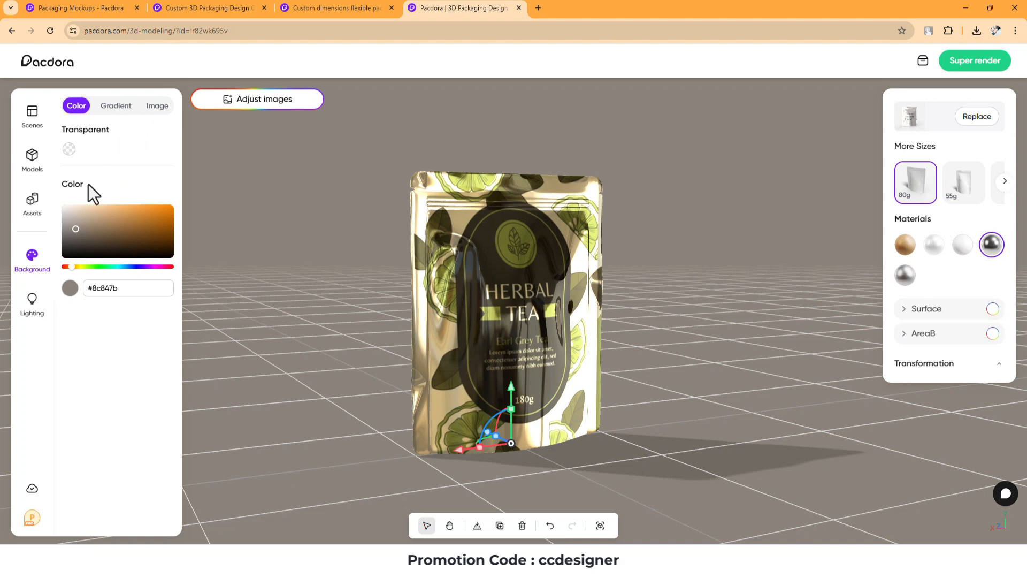
left_click_drag(76, 229, 73, 235)
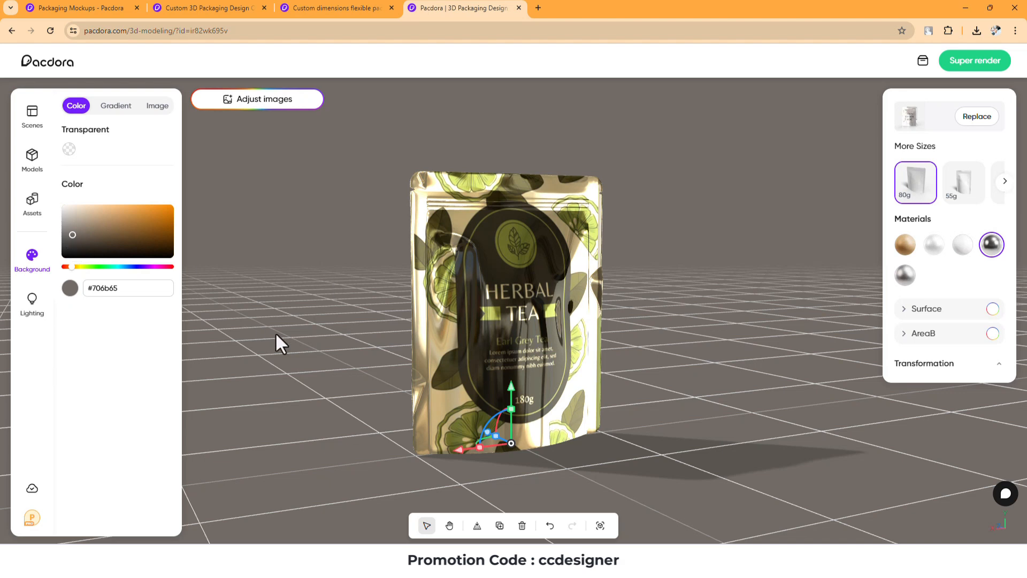
Export the pouch mockup as a 4K JPG render at a 4:3 ratio with floor shadow, and open the export downloads
left_click(961, 67)
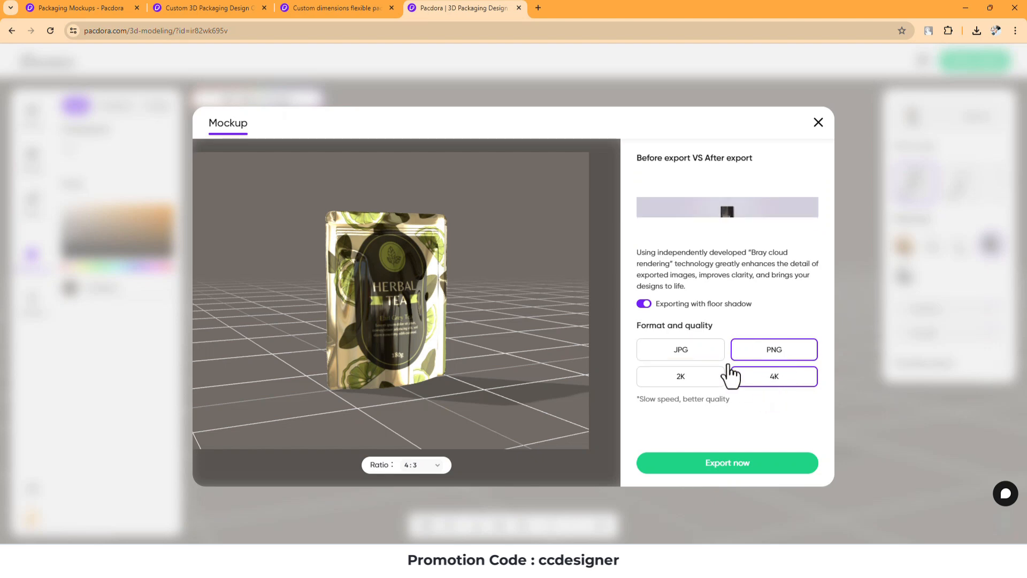
left_click(691, 360)
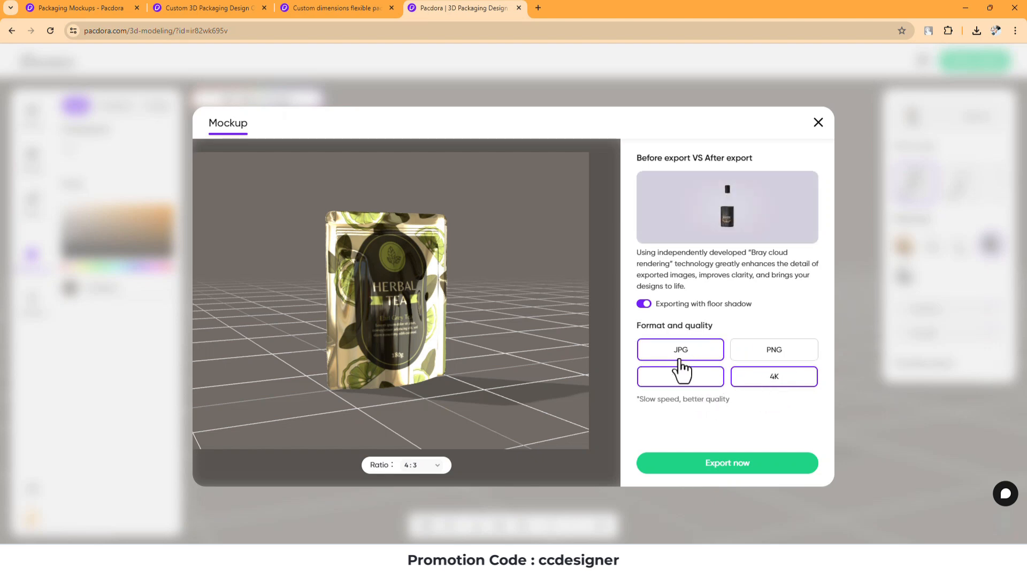
left_click(734, 465)
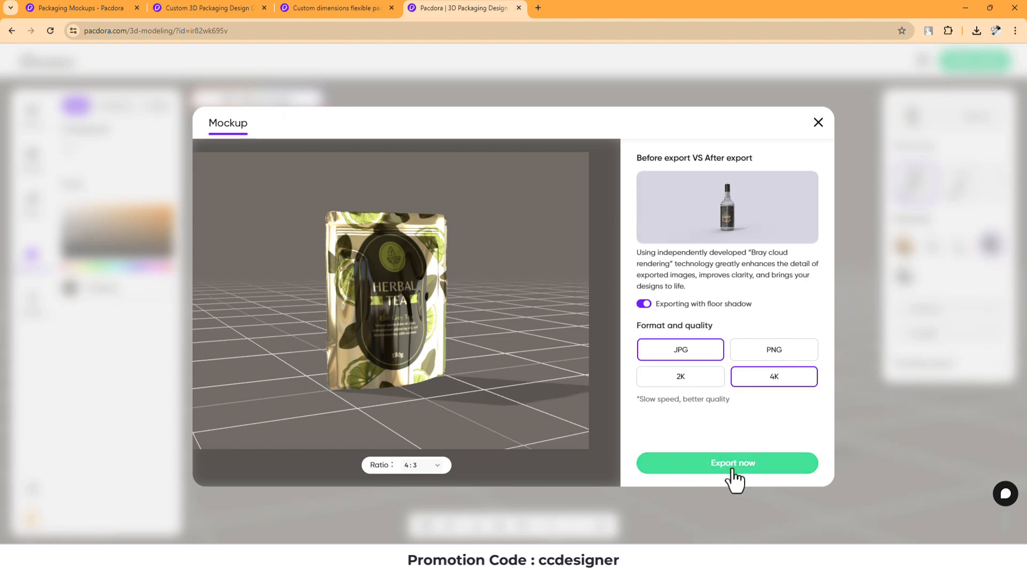
left_click(439, 465)
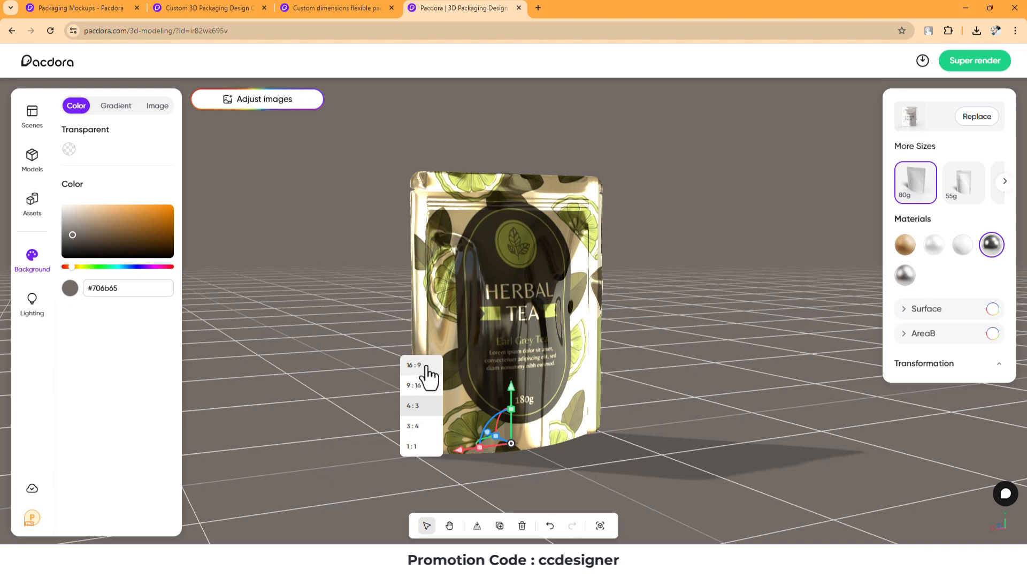
left_click(673, 333)
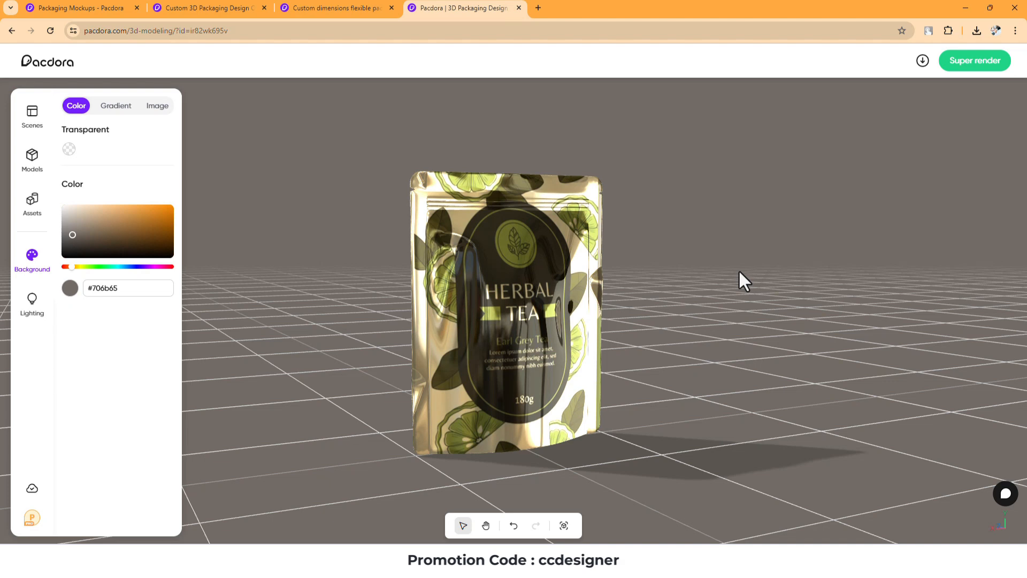
left_click(923, 61)
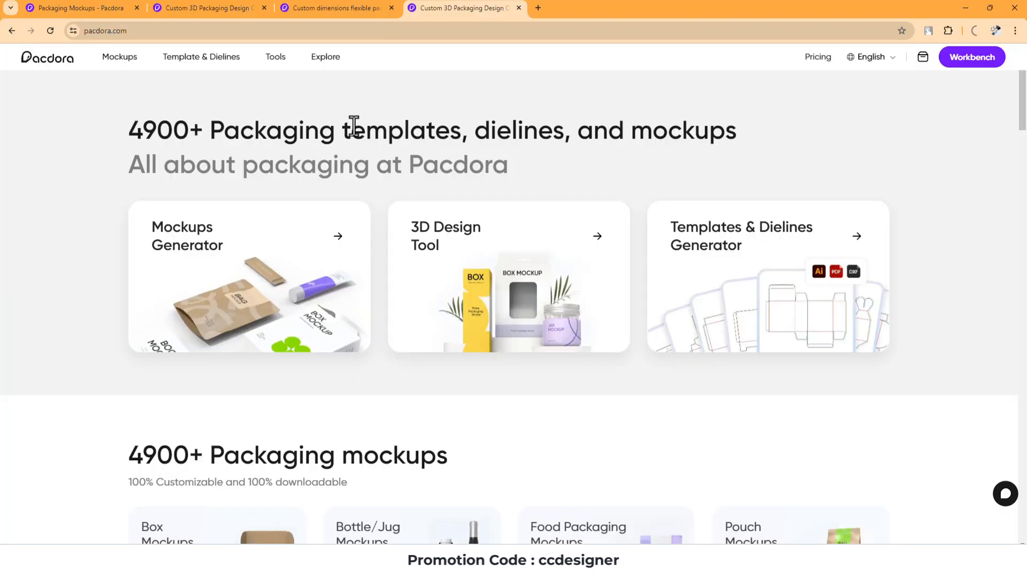
Look over the Pacdora homepage, open the pricing plans and start checkout for the yearly Personal Pro plan
scroll(356, 131, "down", 3)
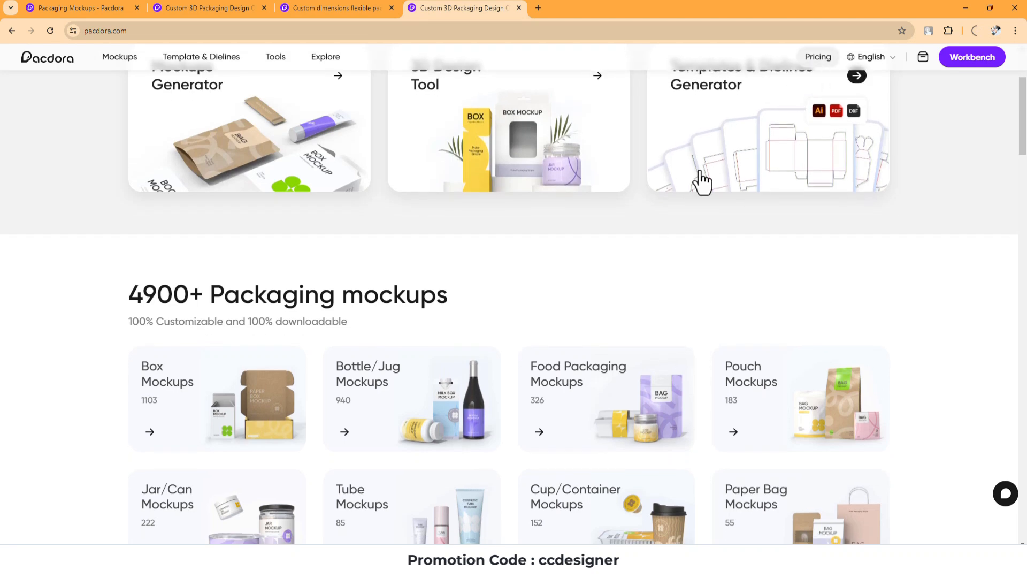
scroll(589, 292, "up", 3)
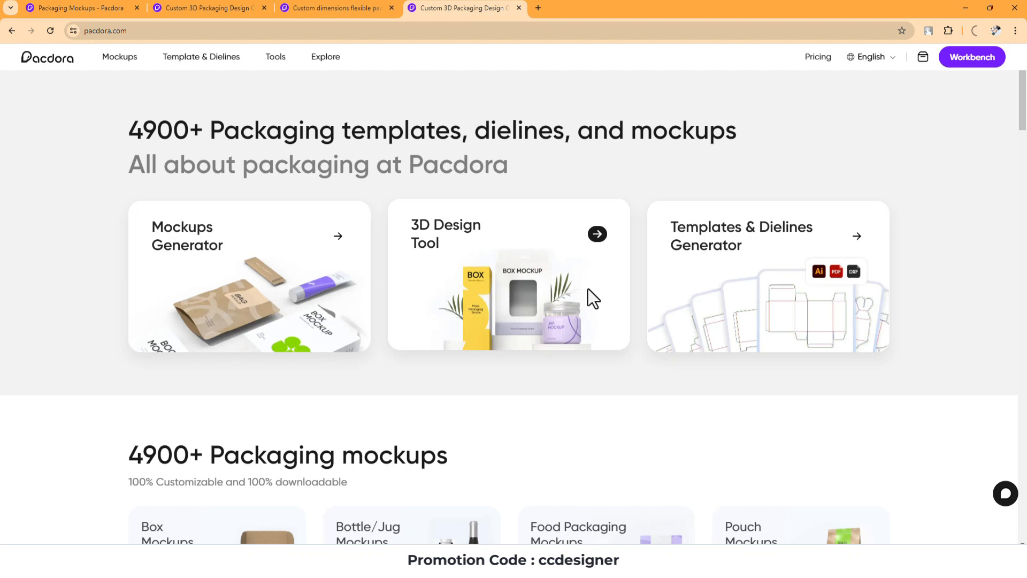
left_click(806, 65)
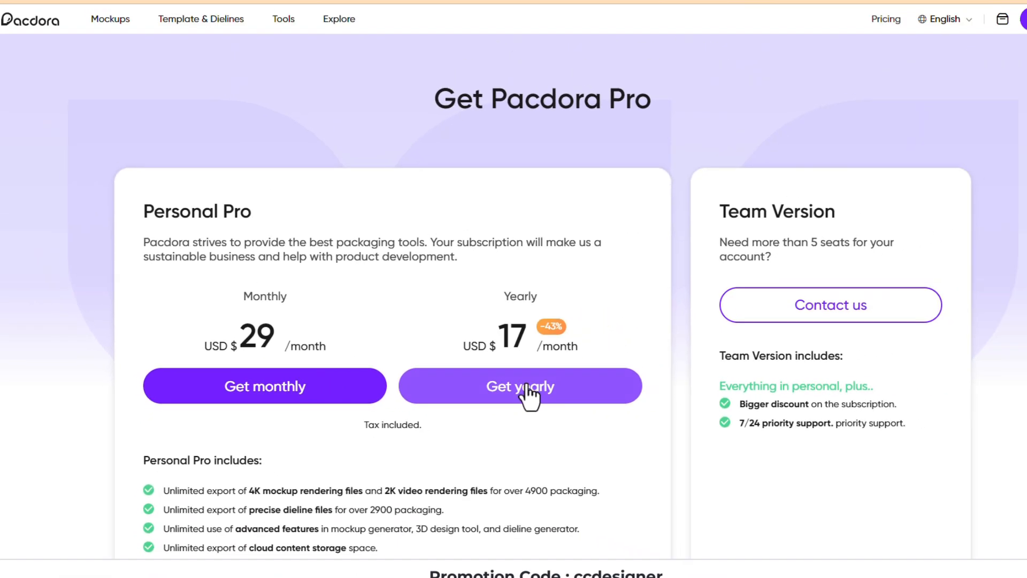
left_click(710, 379)
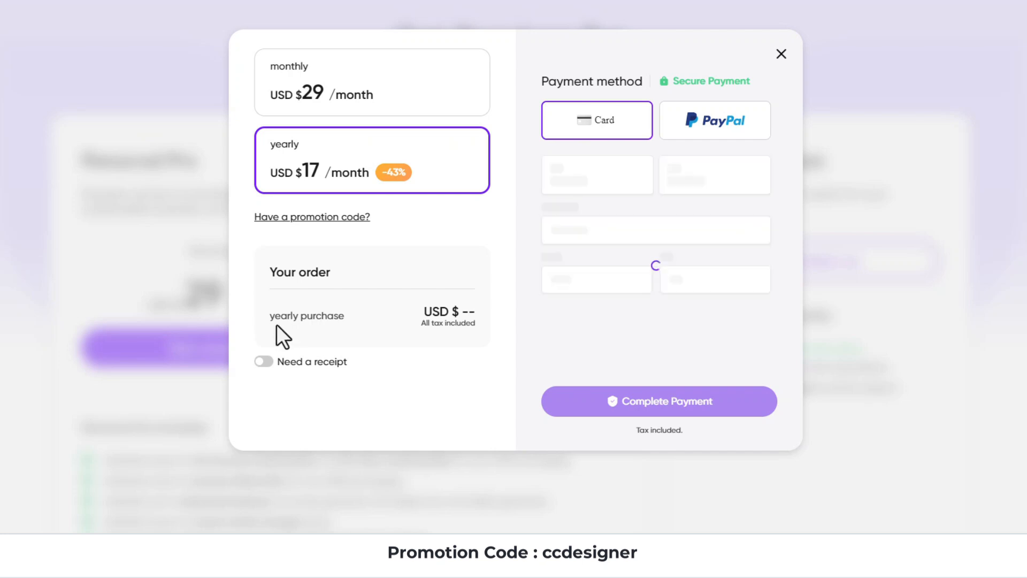
Apply the promotion code ccdesigner to the yearly plan order
left_click(308, 219)
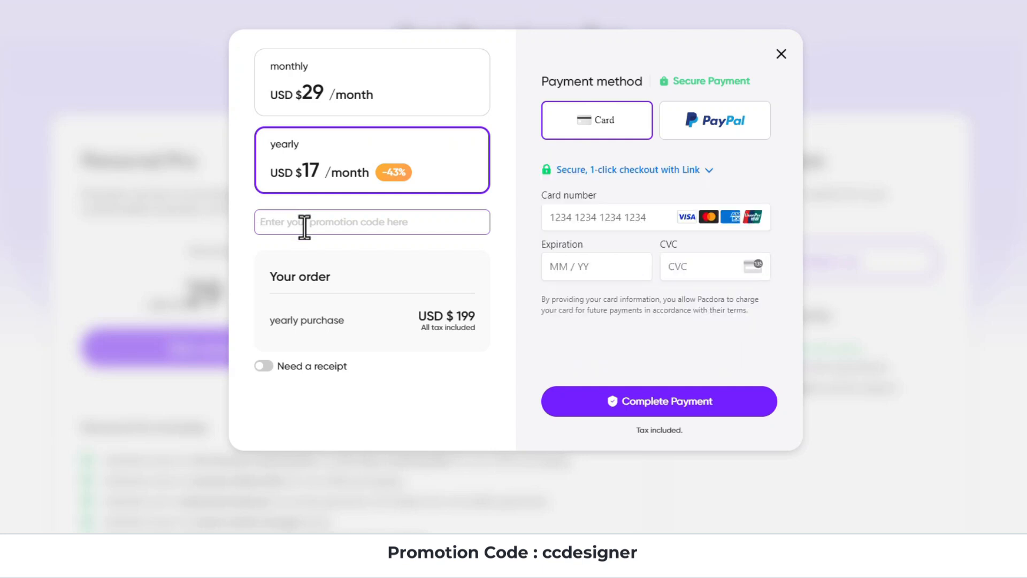
type("c")
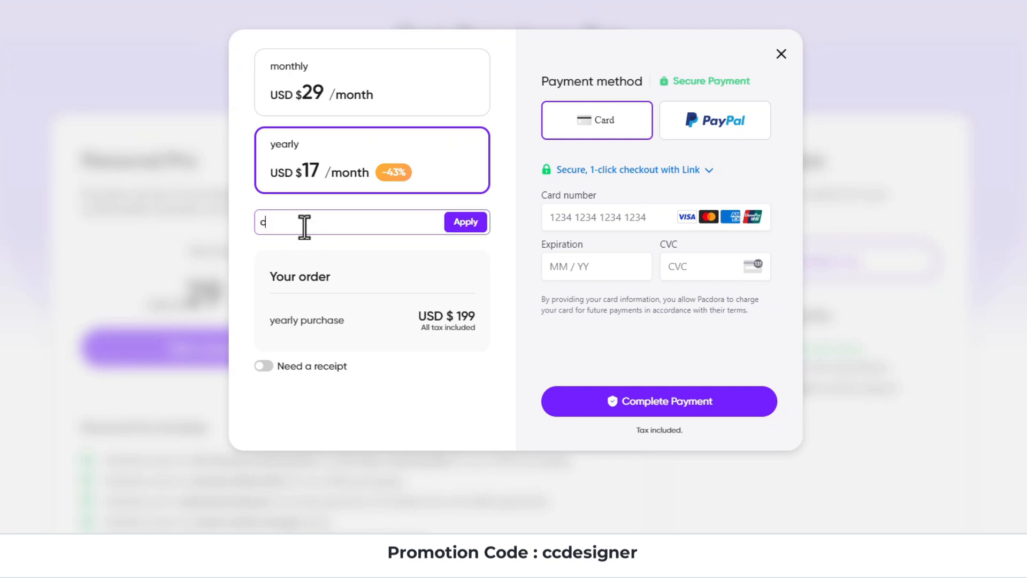
type("cdesigner")
left_click(459, 225)
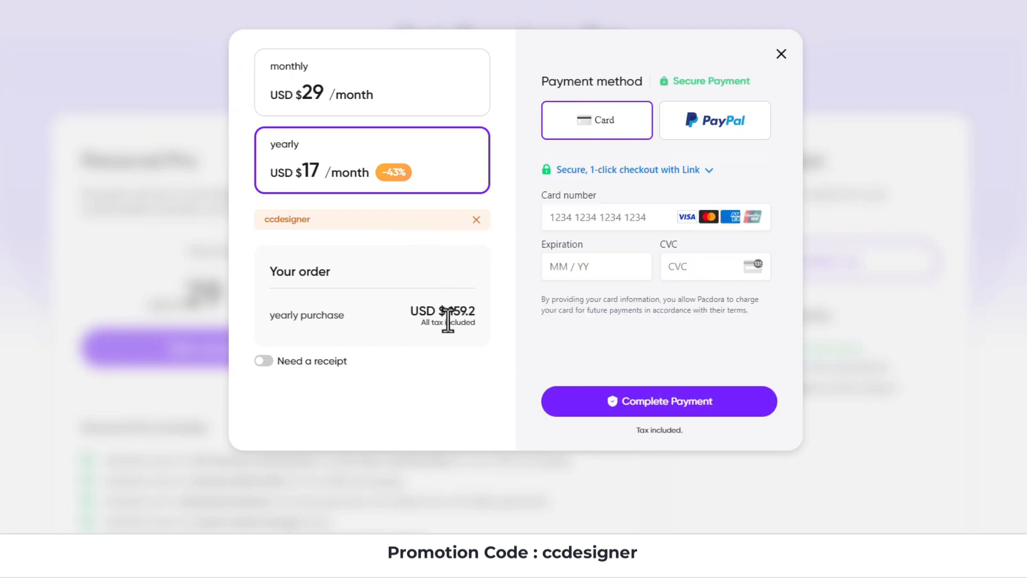
Remove the promotion code from the yearly order and switch to the monthly plan
left_click_drag(451, 321, 475, 318)
left_click(475, 220)
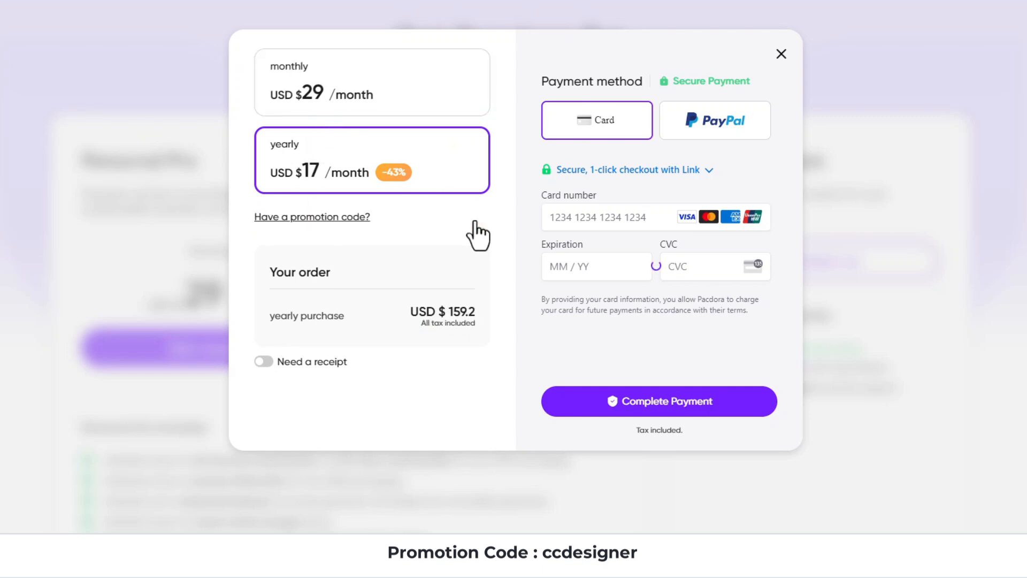
left_click(341, 92)
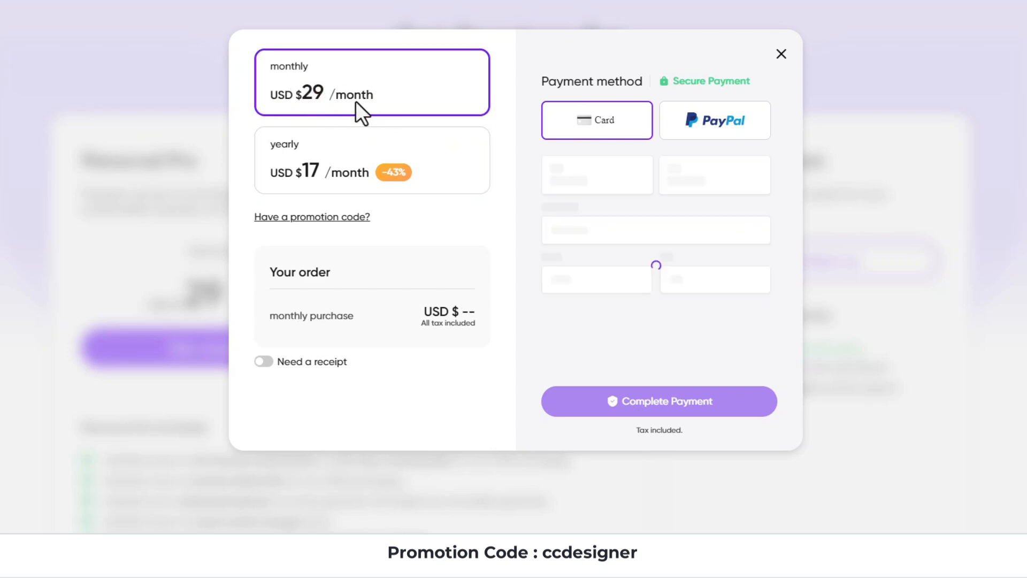
Apply the promotion code ccdesigner to the monthly plan order
left_click(317, 217)
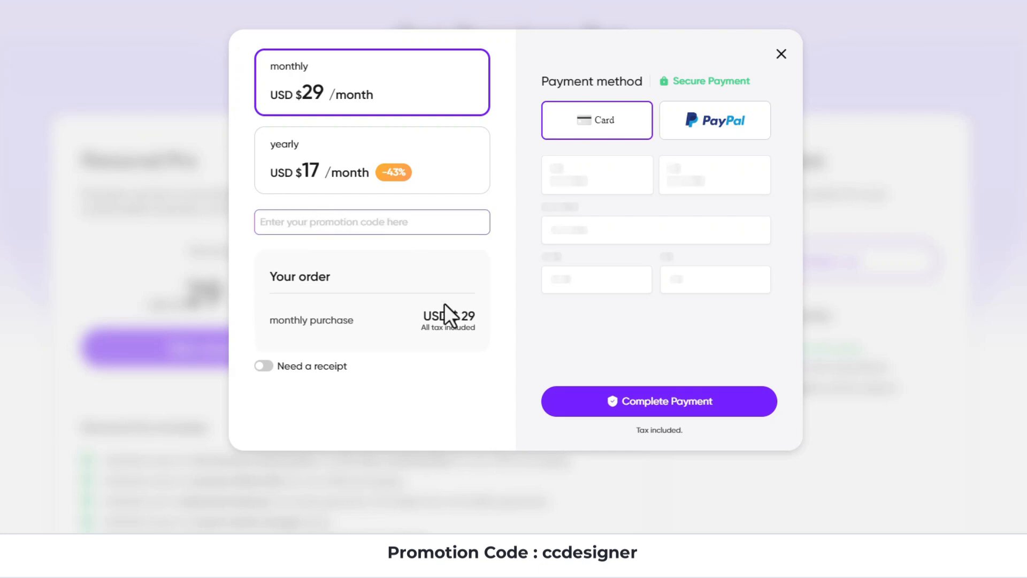
left_click_drag(458, 315, 477, 319)
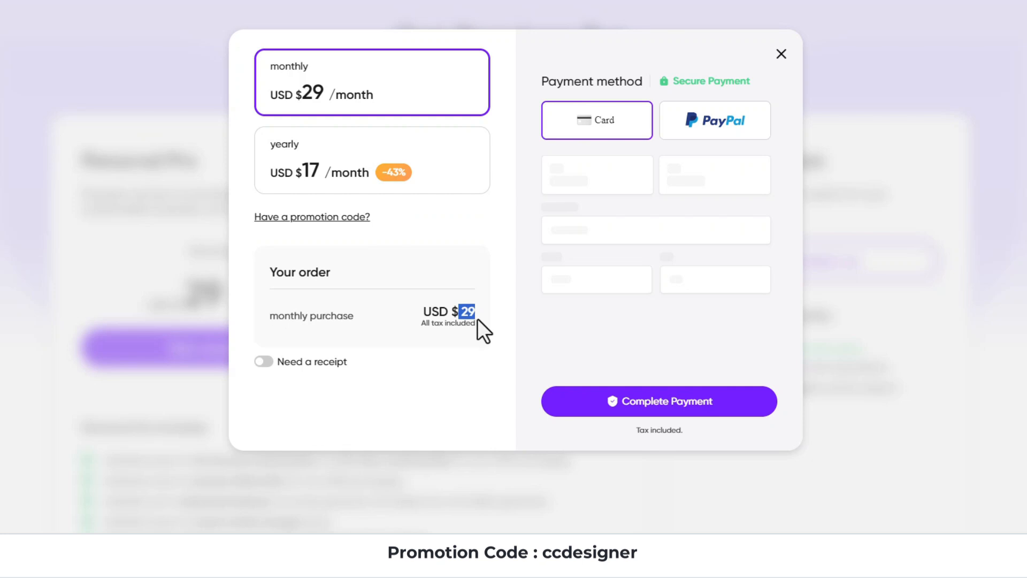
left_click(335, 218)
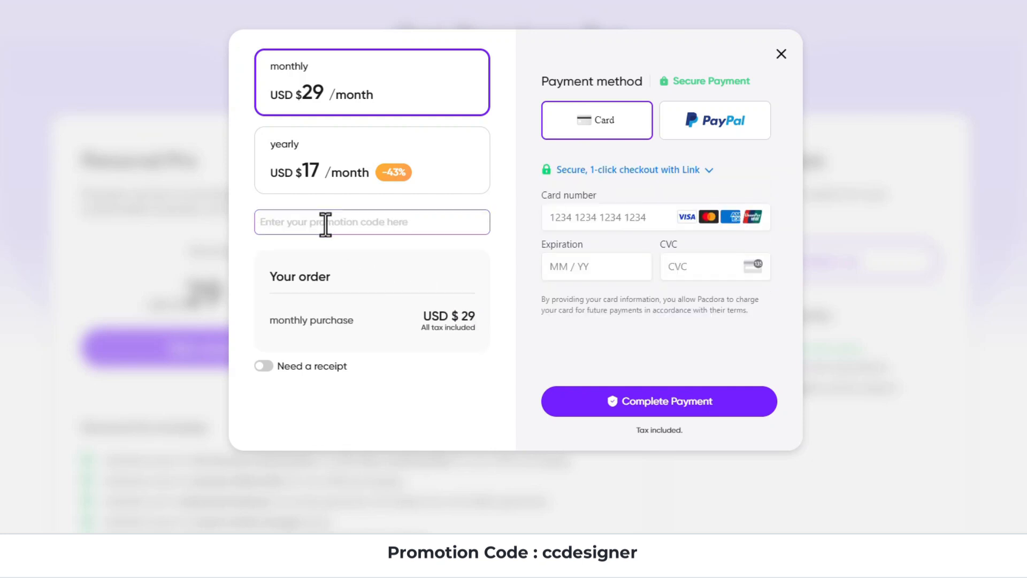
type("cc")
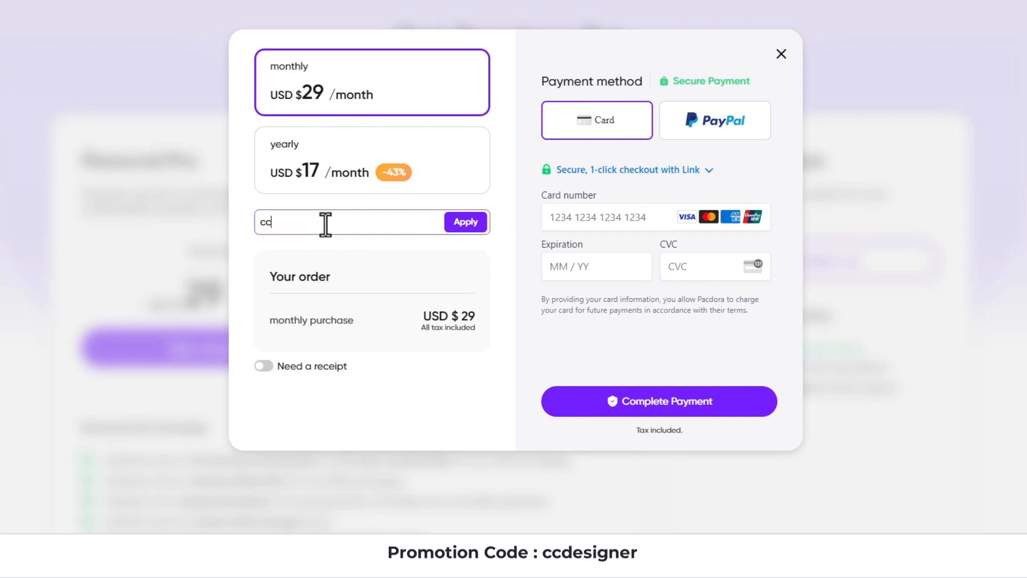
type("designer")
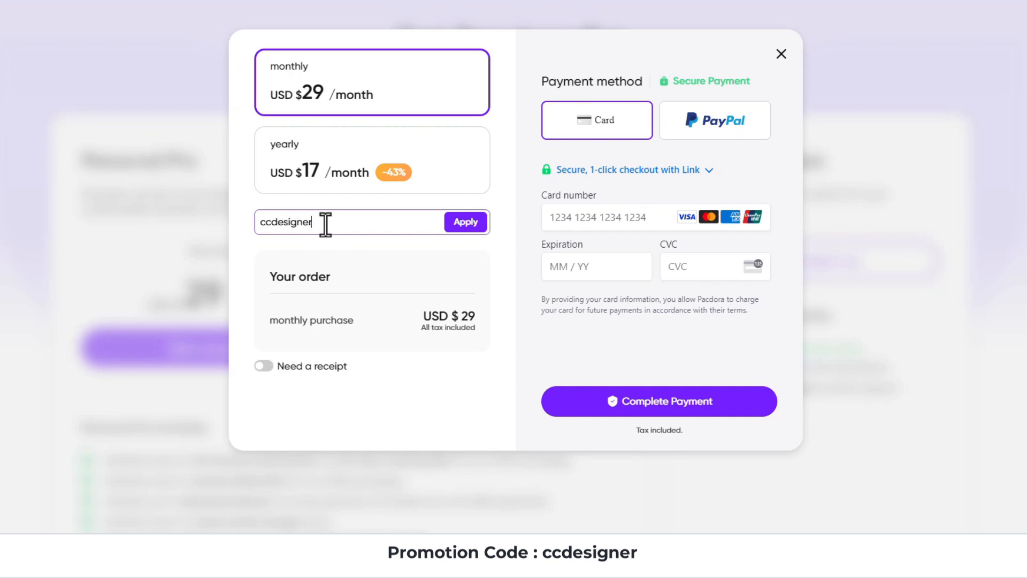
left_click(454, 225)
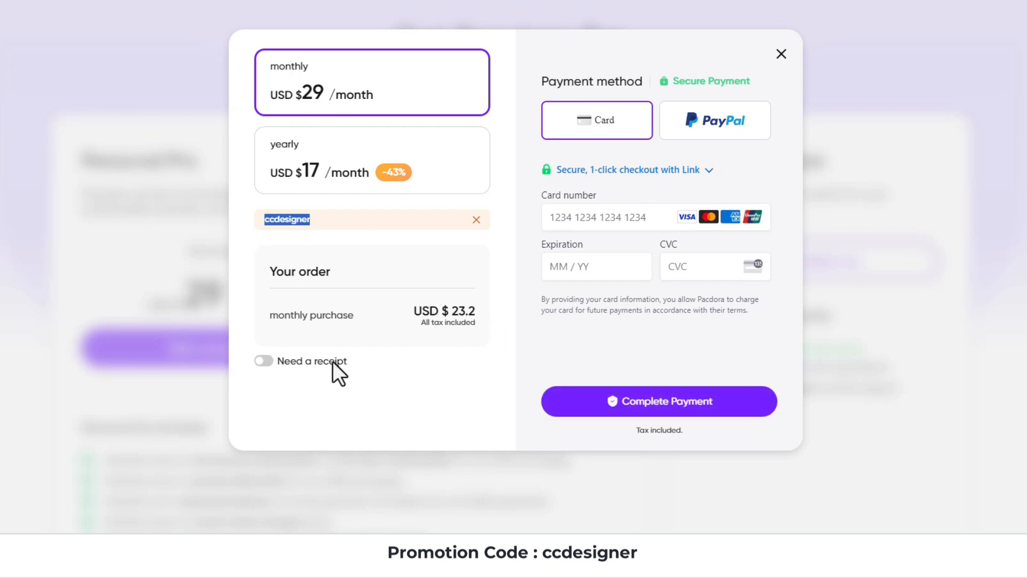
Turn the receipt option for the monthly order on and back off
left_click(264, 361)
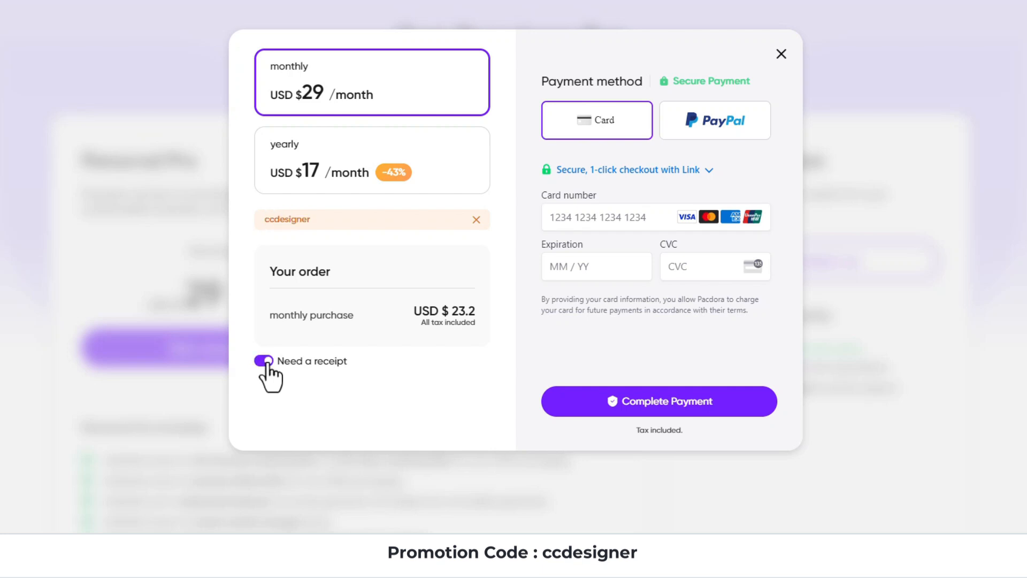
left_click(266, 361)
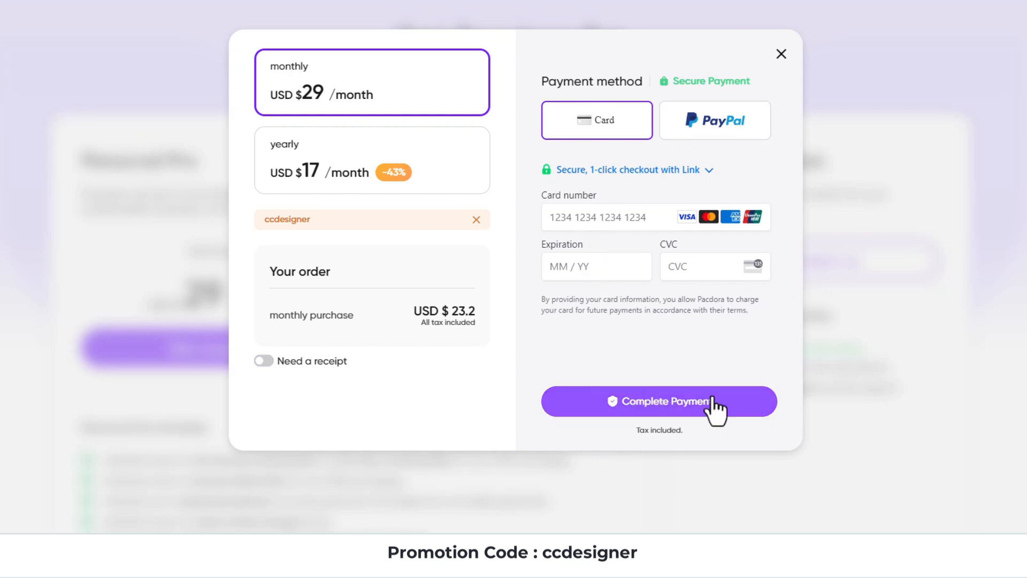
Choose PayPal as the payment method for the monthly plan, and close the checkout without paying to return to the homepage
left_click(712, 136)
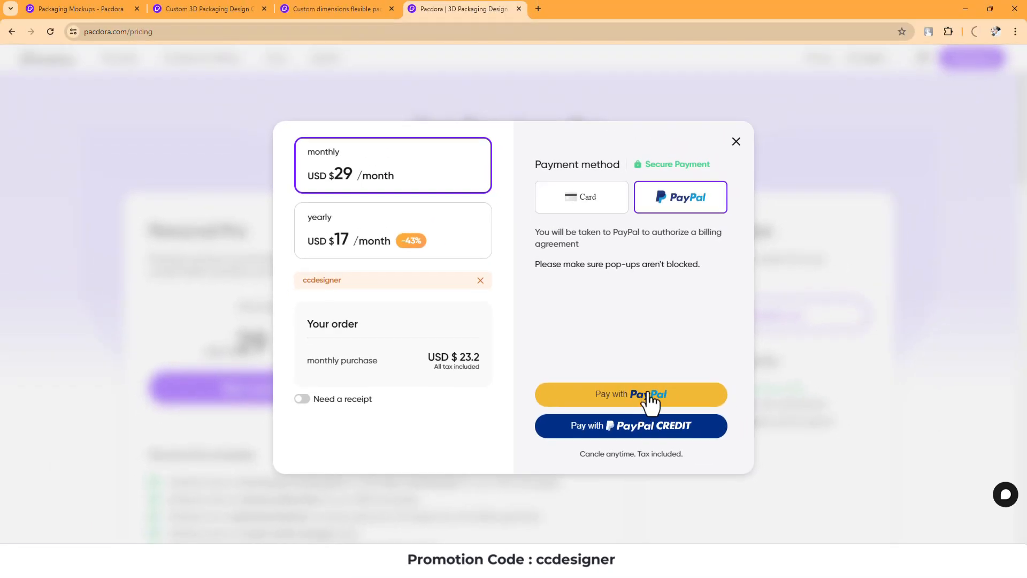
left_click(736, 142)
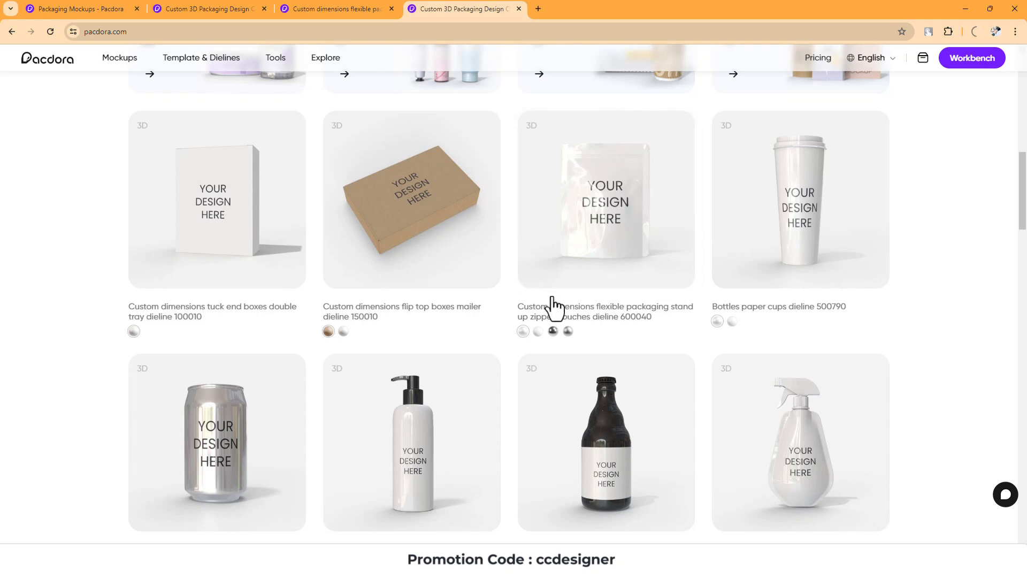
scroll(554, 308, "up", 15)
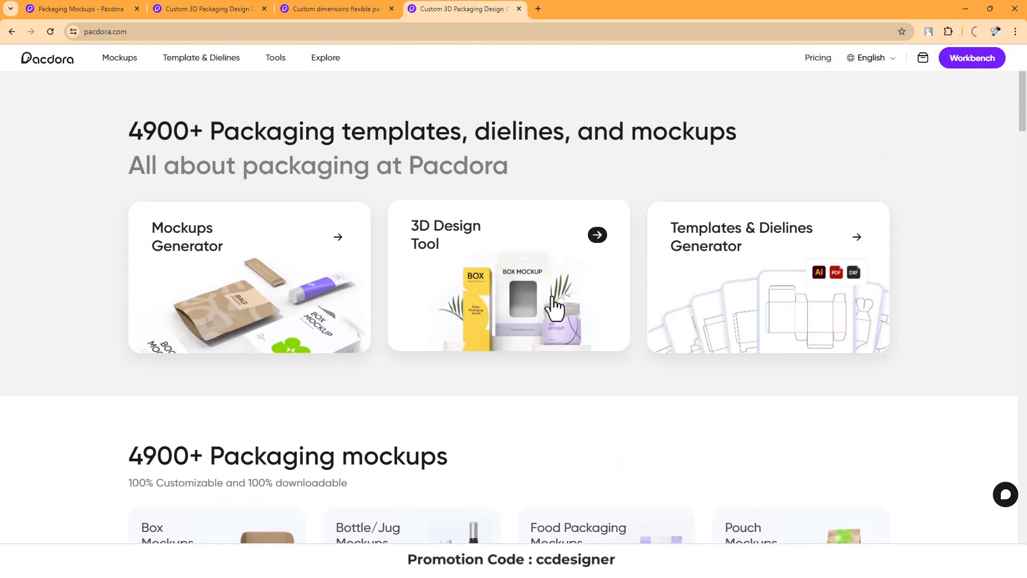